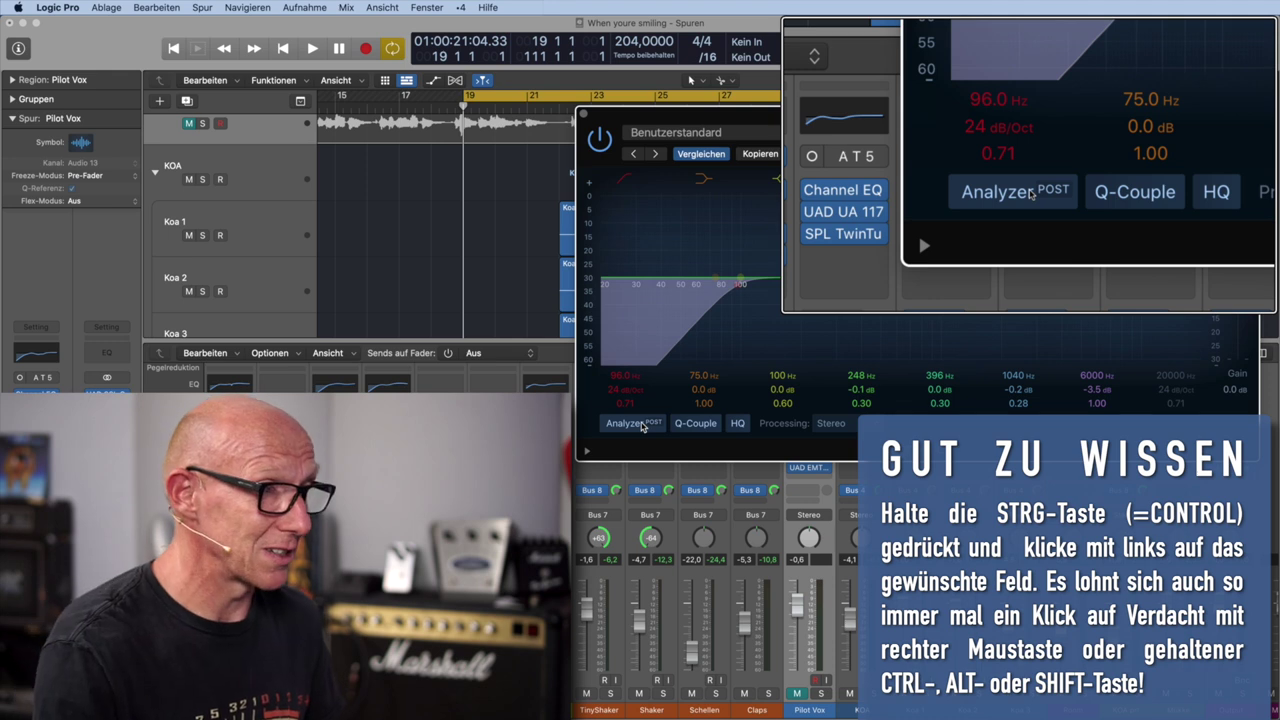
Step: Examine the Channel EQ Analyzer's mode and resolution options without changing them
{"action": "left_click", "coordinate": [632, 425], "text": "ctrl"}
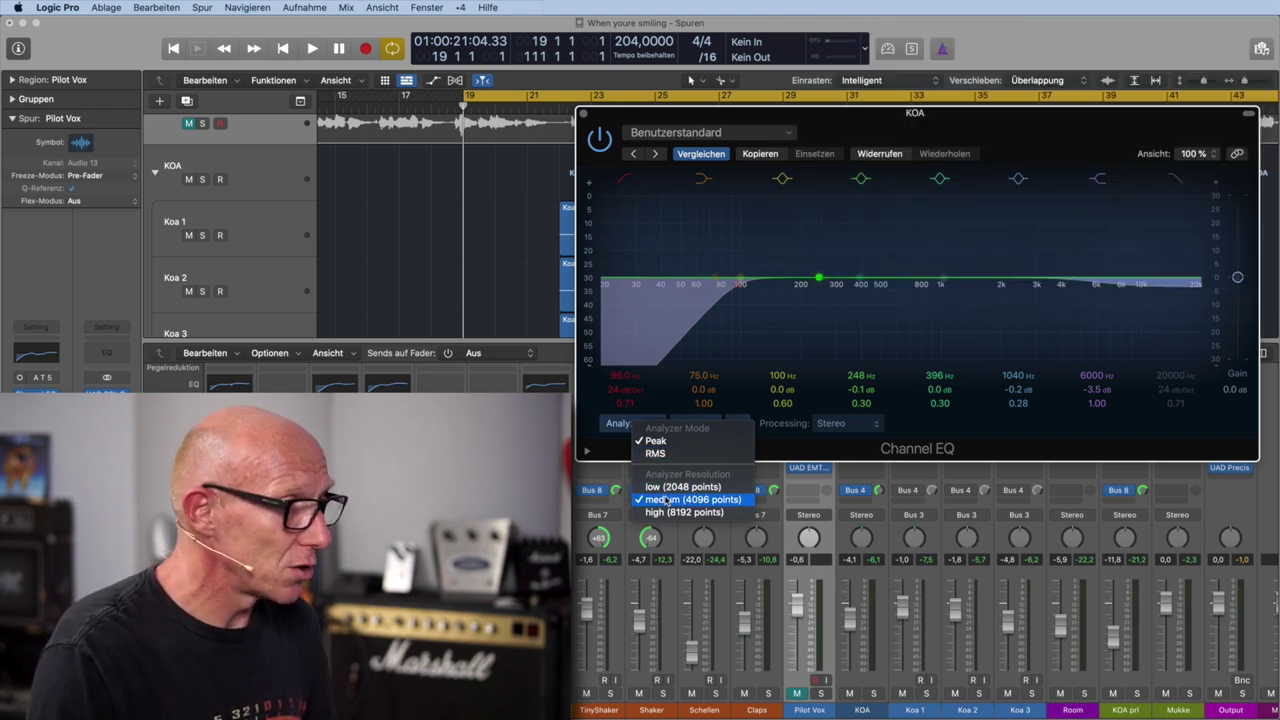
{"action": "left_click", "coordinate": [783, 451]}
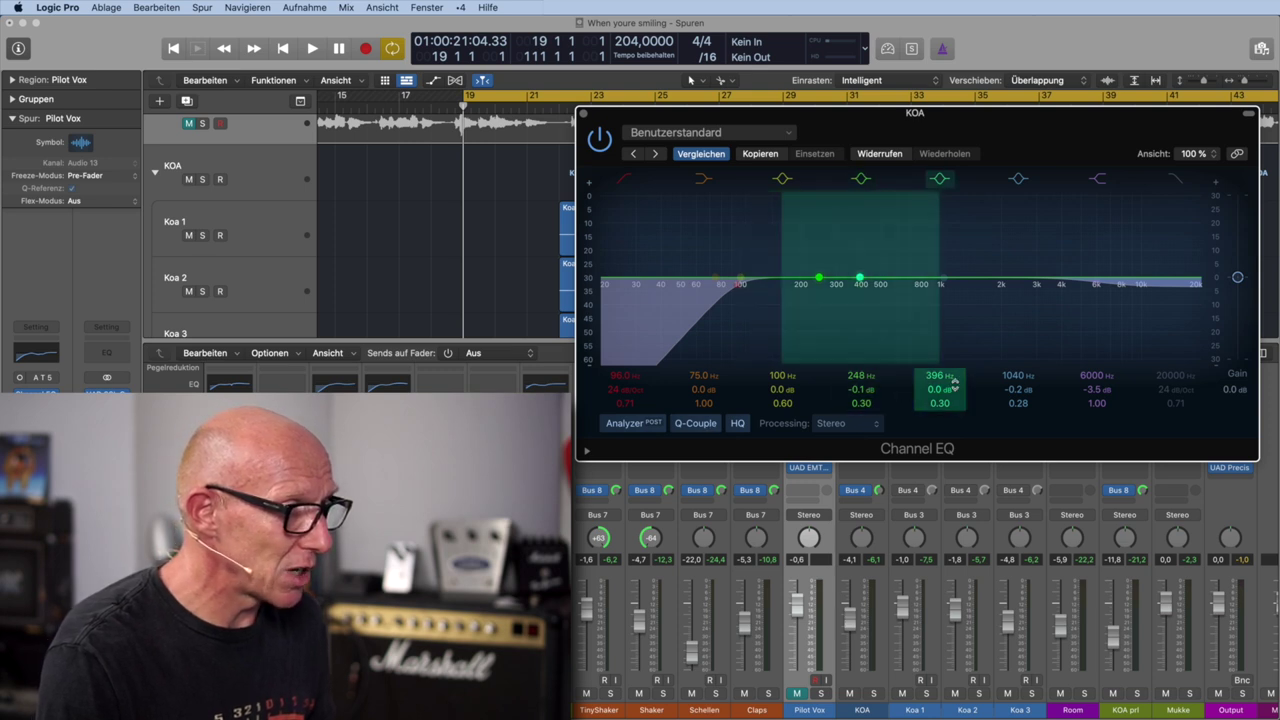
Step: Adjust the 396 Hz band's gain with Q-Couple on and off, ending at -0.1 dB with Q-Couple enabled
{"action": "mouse_move", "coordinate": [940, 389]}
{"action": "left_mouse_down"}
{"action": "mouse_move", "coordinate": [940, 334]}
{"action": "mouse_move", "coordinate": [940, 441]}
{"action": "mouse_move", "coordinate": [940, 389]}
{"action": "left_mouse_up"}
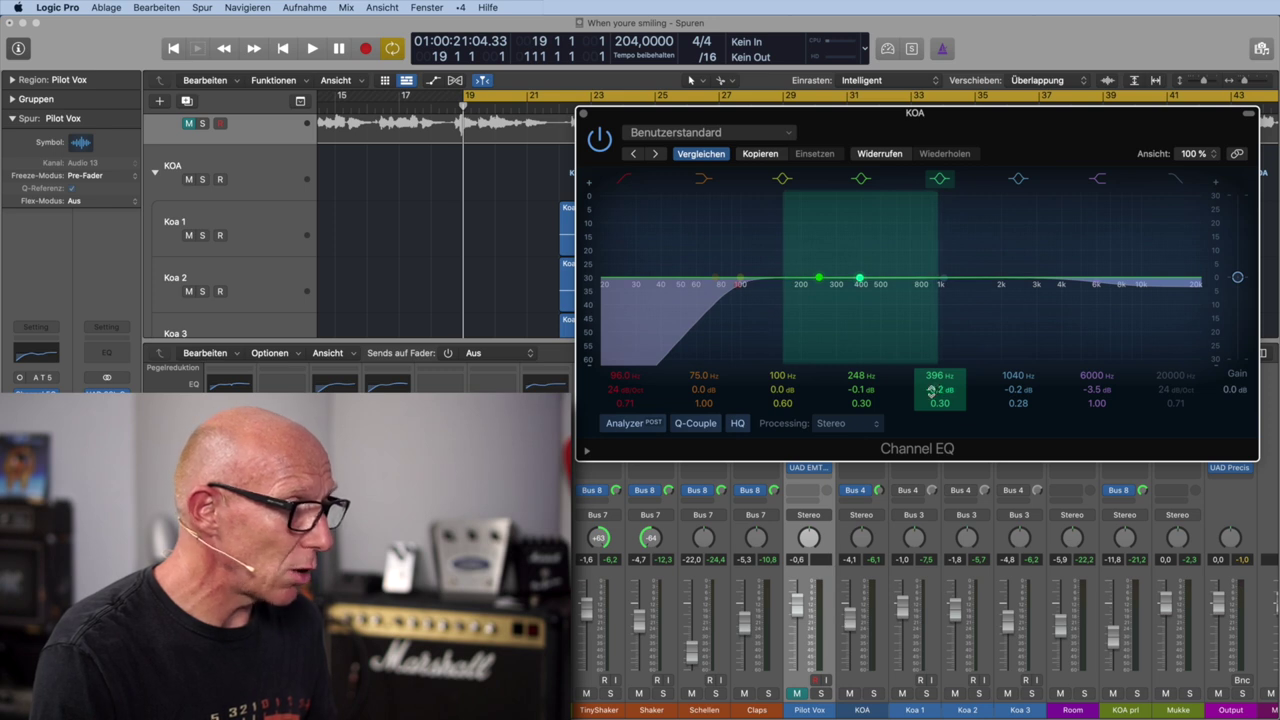
{"action": "left_click", "coordinate": [690, 423]}
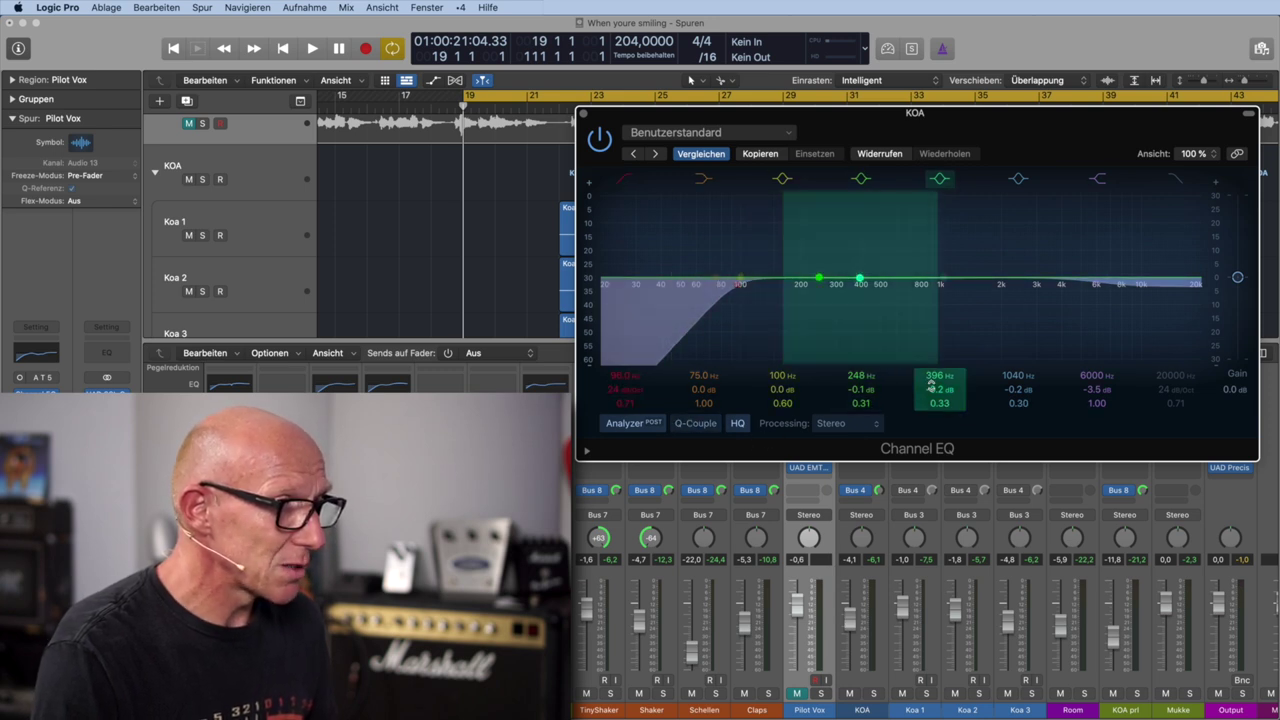
{"action": "mouse_move", "coordinate": [940, 389]}
{"action": "left_mouse_down"}
{"action": "mouse_move", "coordinate": [940, 333]}
{"action": "mouse_move", "coordinate": [940, 388]}
{"action": "left_mouse_up"}
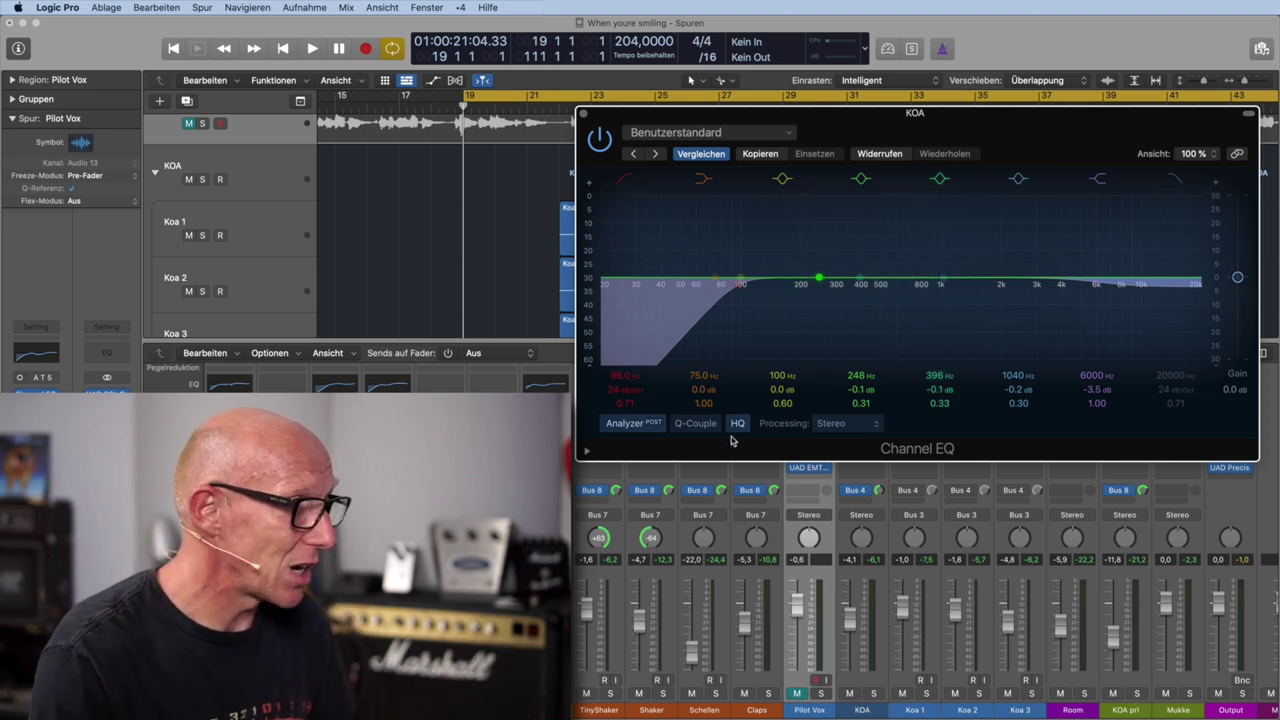
{"action": "left_click", "coordinate": [697, 423]}
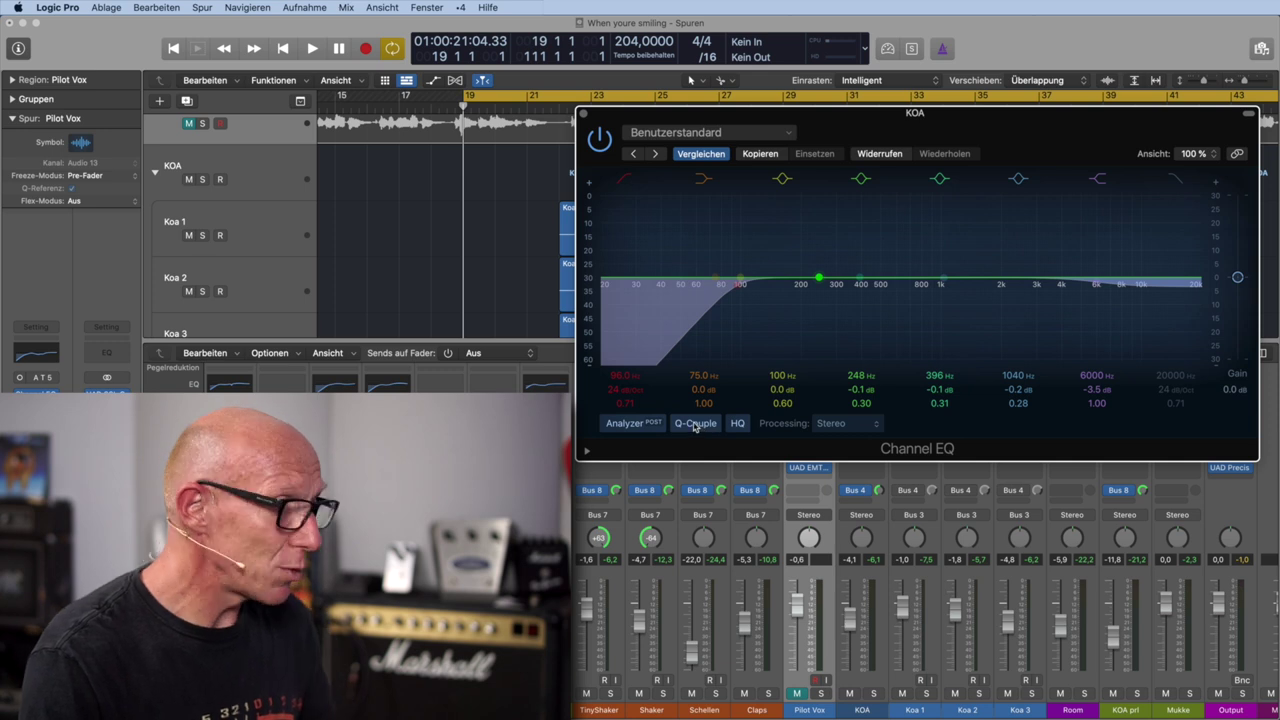
Step: Examine the Gain-Q Couple strength choices and the Processing modes of the Channel EQ, keeping asym strong and Stereo
{"action": "right_click", "coordinate": [695, 424]}
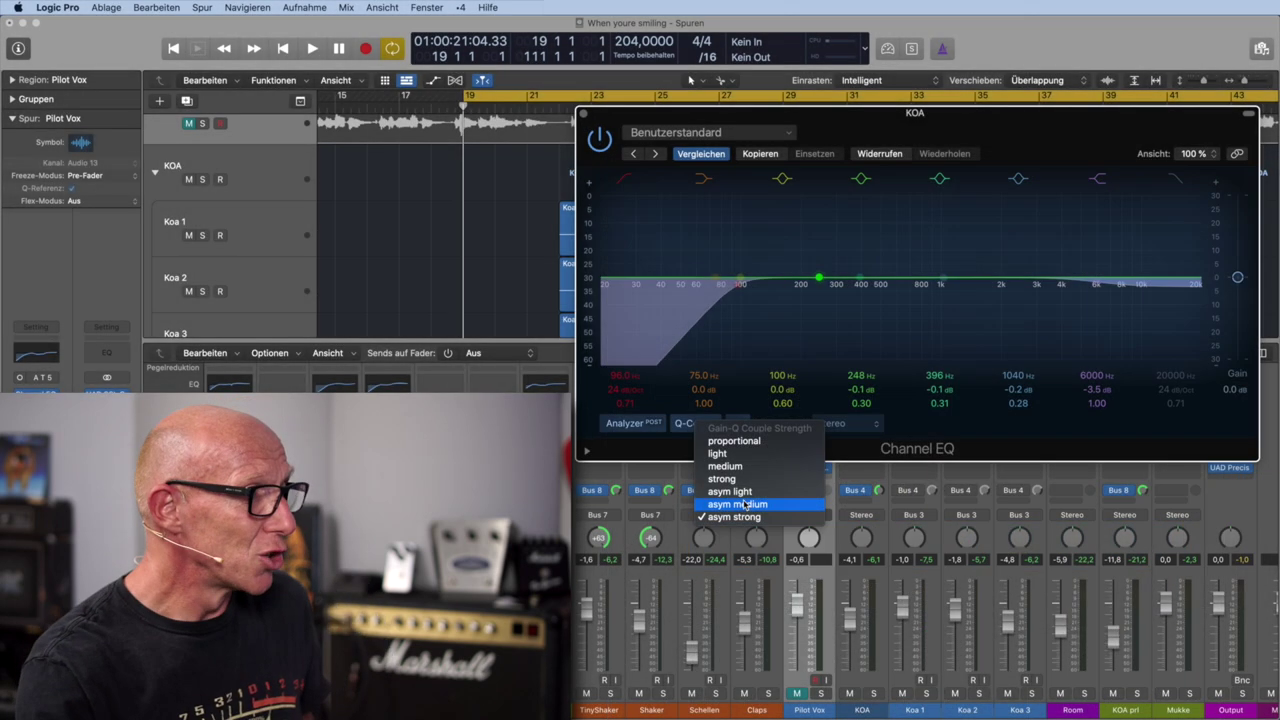
{"action": "left_click", "coordinate": [842, 454]}
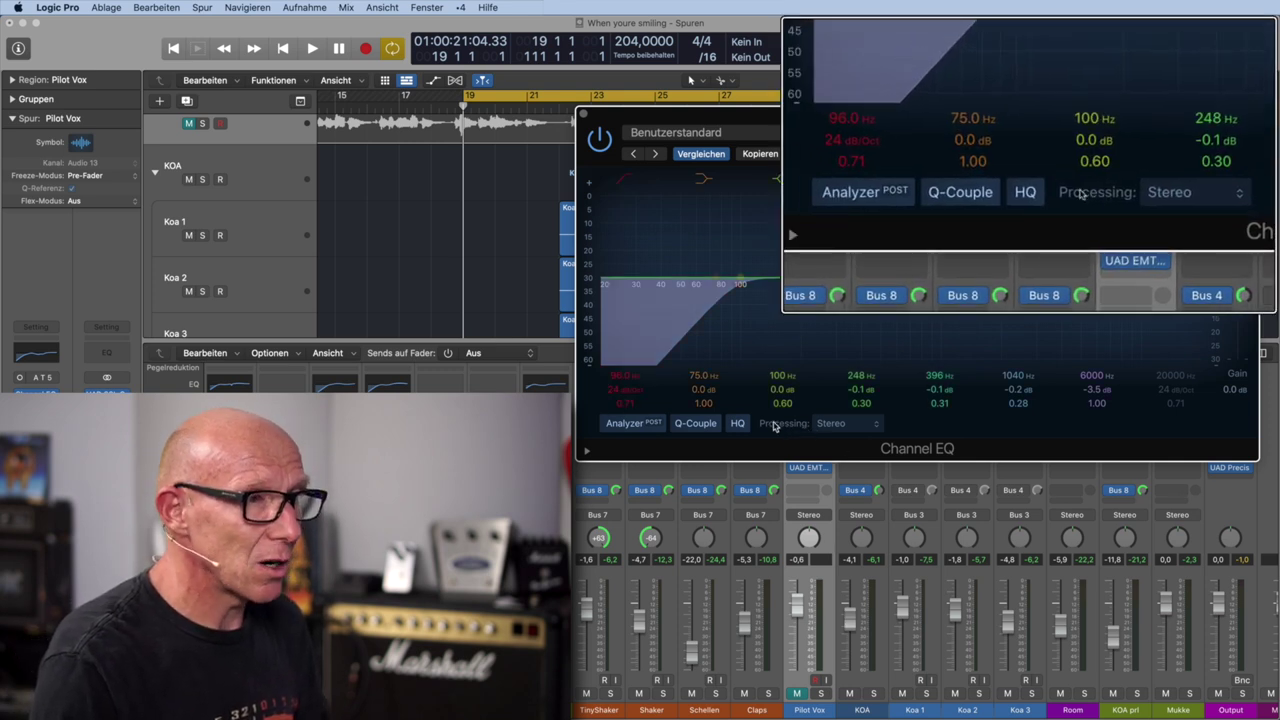
{"action": "left_click", "coordinate": [874, 426]}
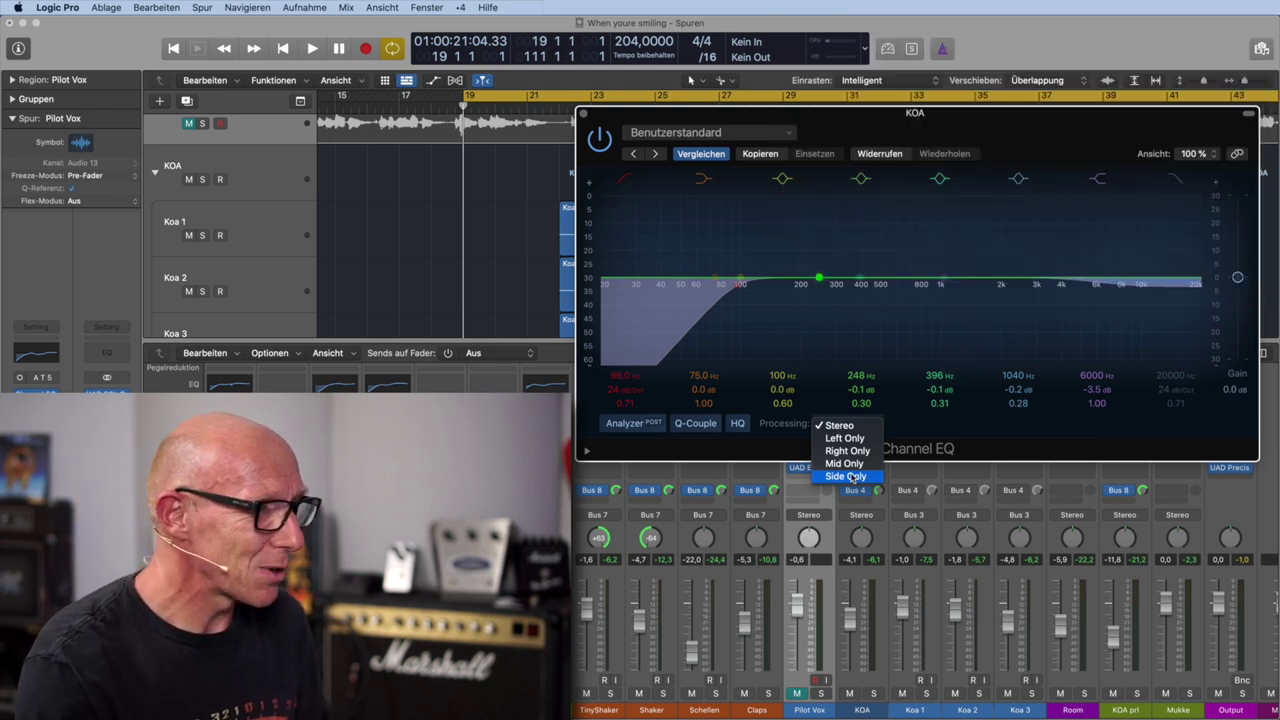
{"action": "left_click", "coordinate": [1005, 452]}
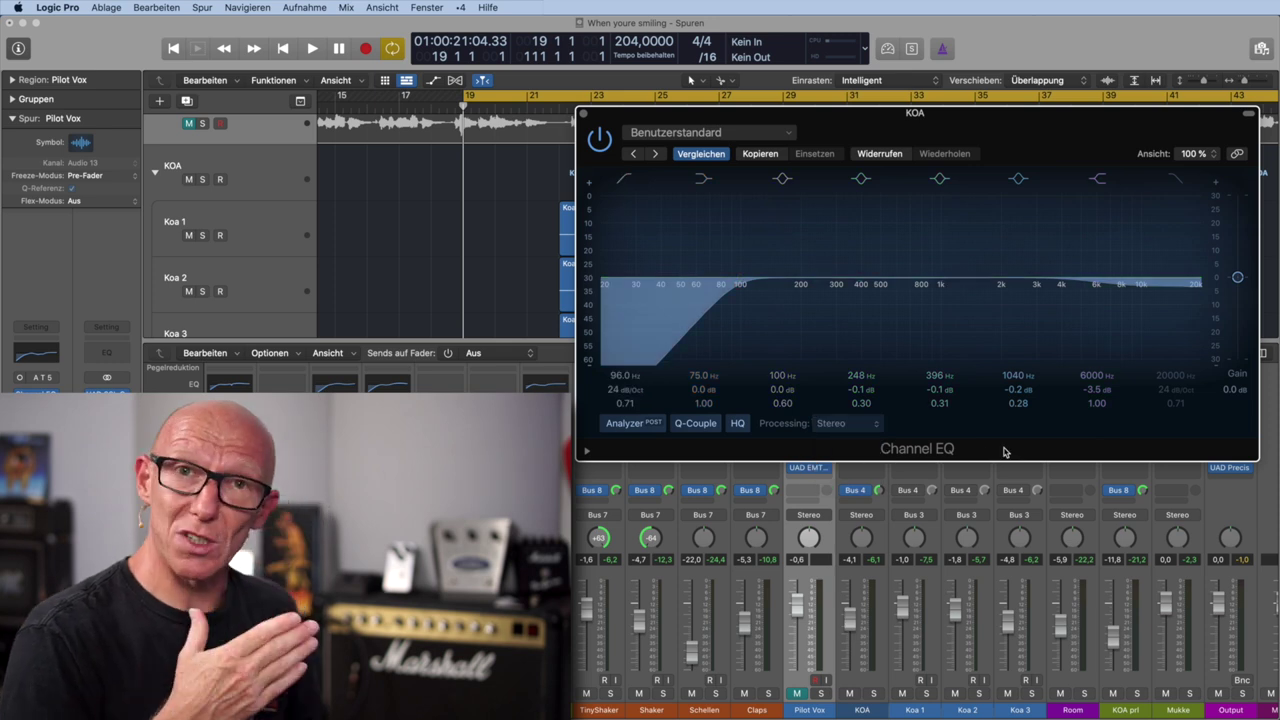
Step: Replace the Channel EQ on the Pilot Vox channel strip with the Linear Phase EQ
{"action": "left_click_drag", "start_coordinate": [1027, 124], "coordinate": [1018, 25]}
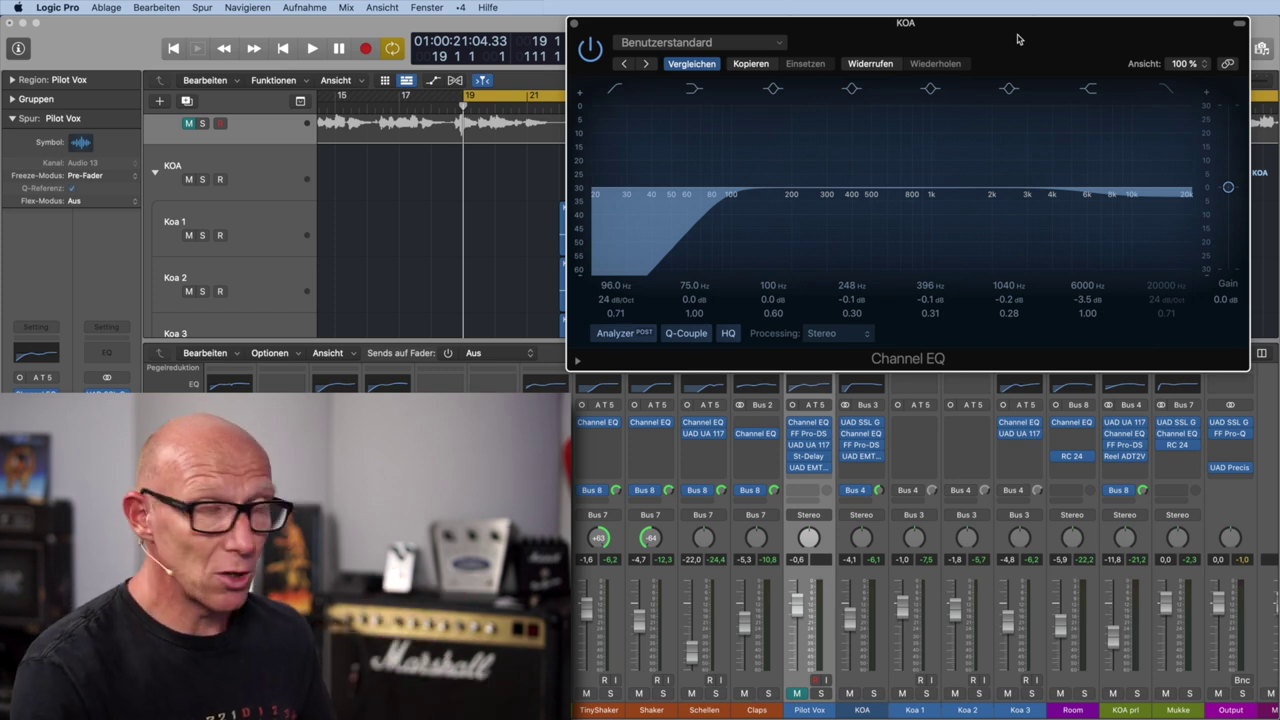
{"action": "left_click", "coordinate": [828, 428]}
{"action": "left_click", "coordinate": [974, 398]}
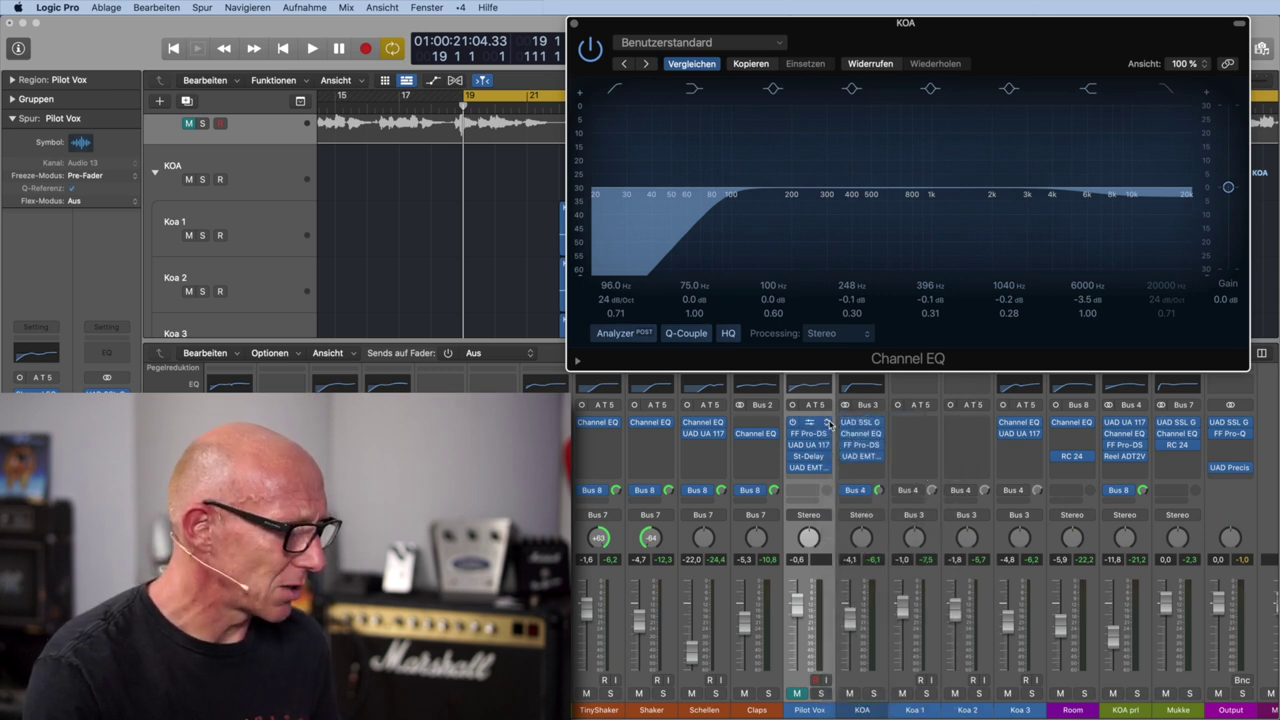
{"action": "left_click", "coordinate": [829, 427]}
{"action": "mouse_move", "coordinate": [850, 598]}
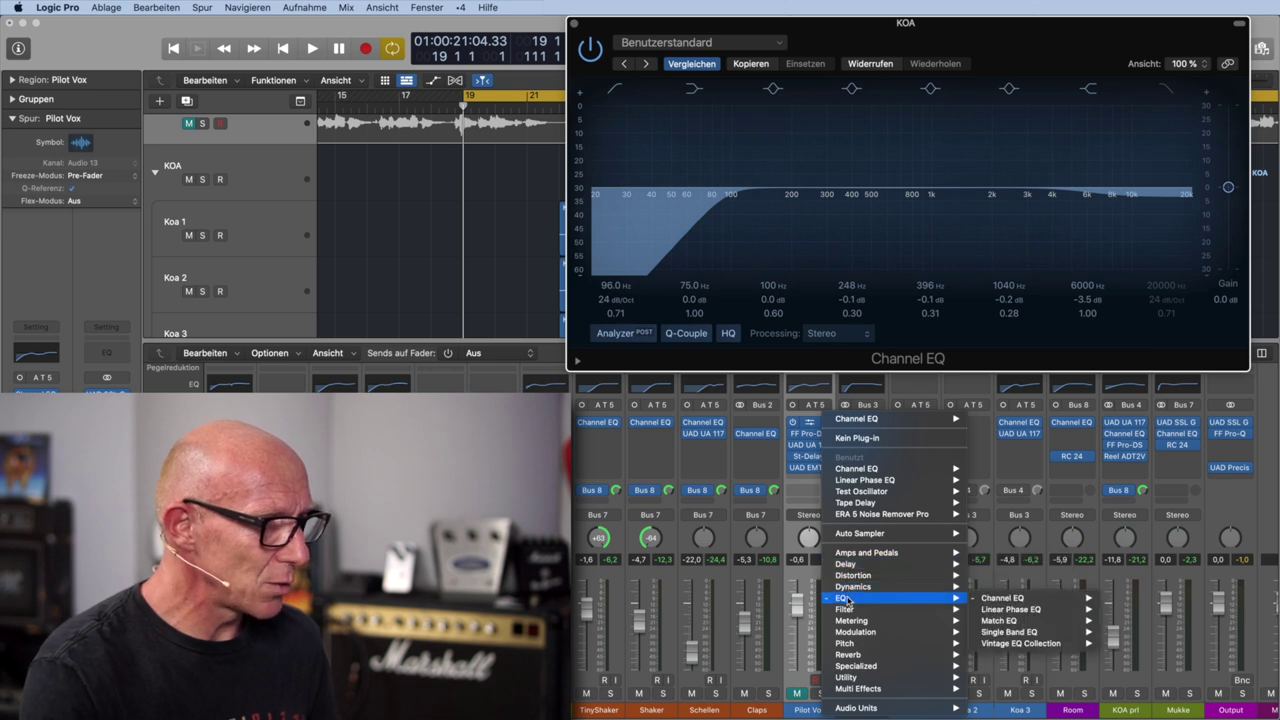
{"action": "mouse_move", "coordinate": [1020, 612]}
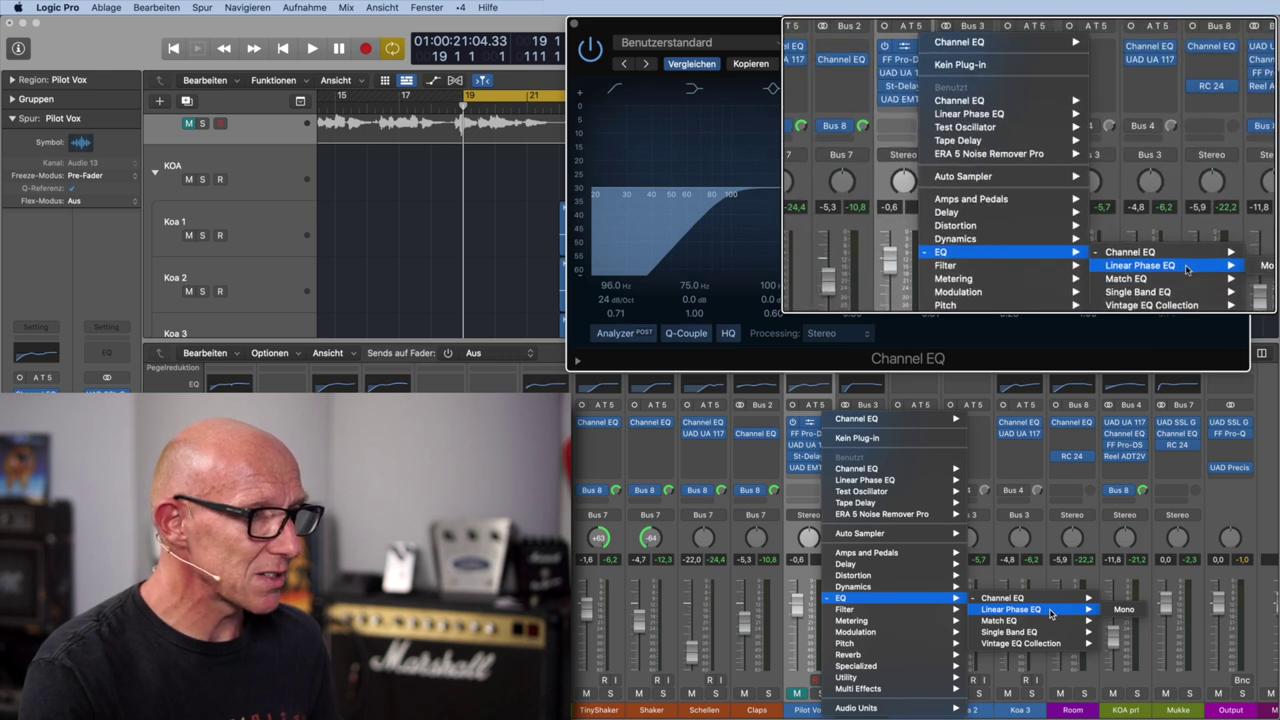
{"action": "left_click", "coordinate": [1050, 613]}
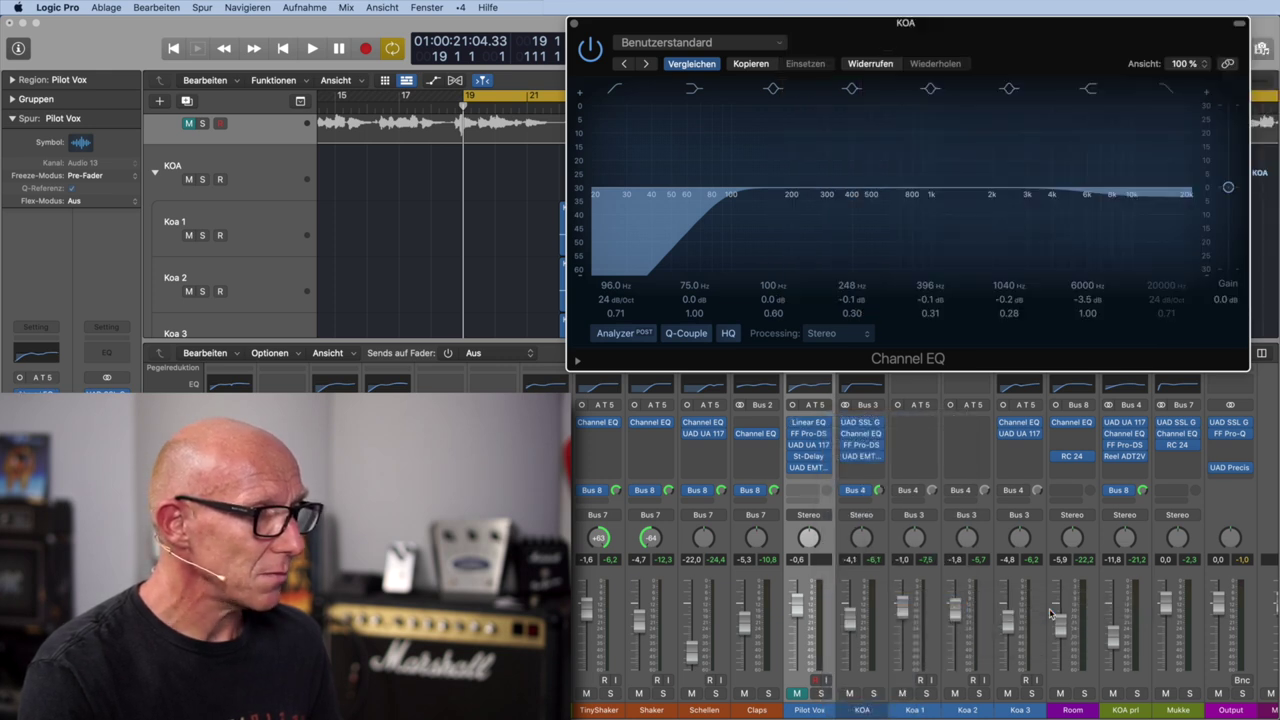
Step: Replace the Channel EQ on the KOA channel strip with the Linear Phase EQ
{"action": "left_click", "coordinate": [574, 23]}
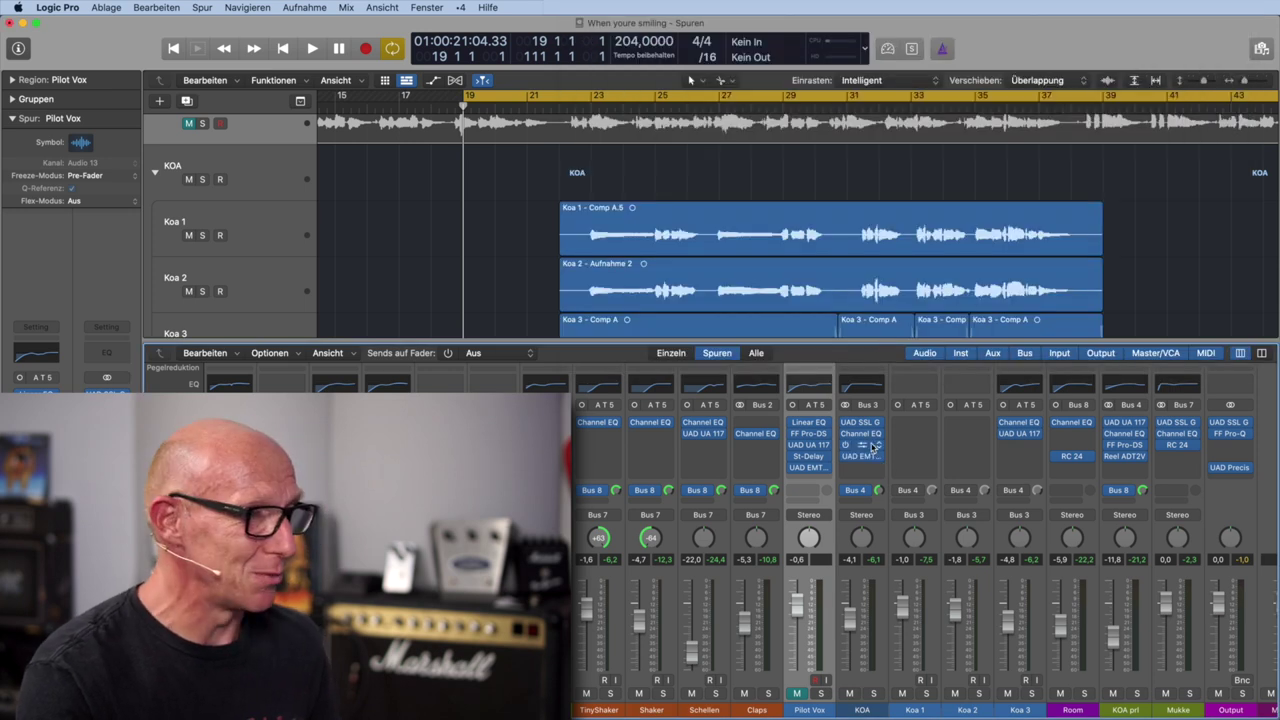
{"action": "left_click", "coordinate": [861, 435]}
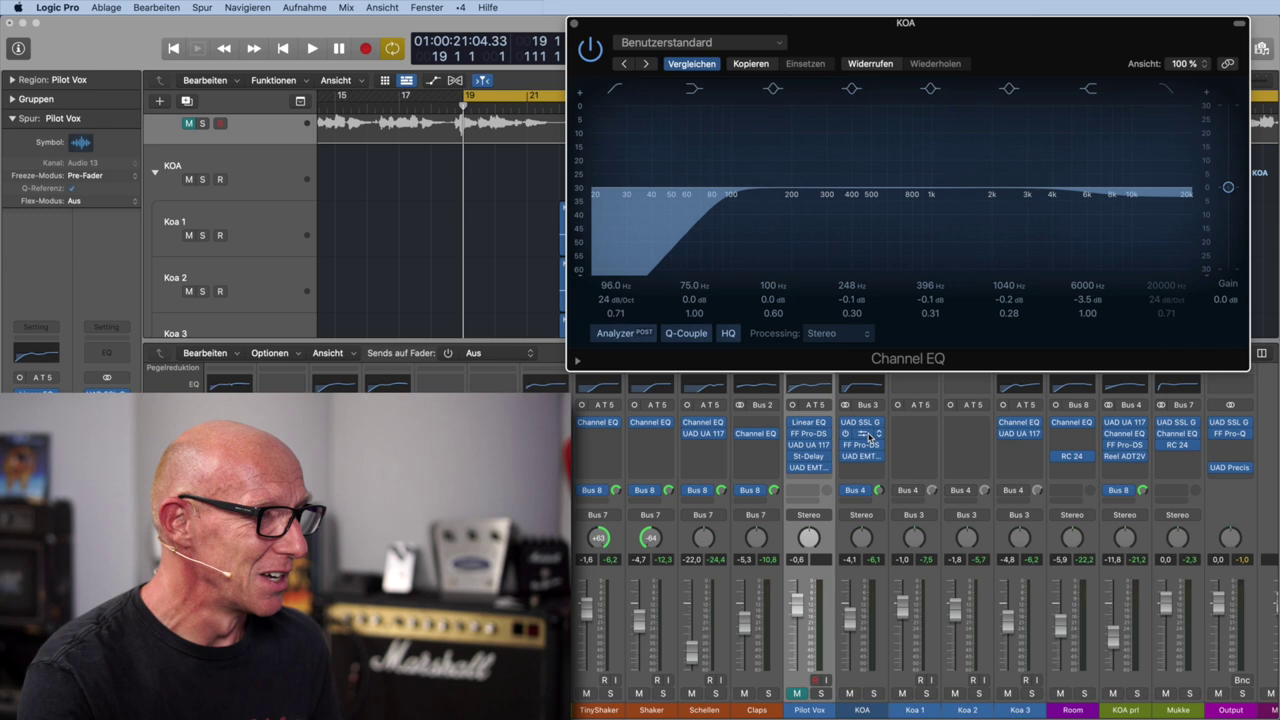
{"action": "left_click", "coordinate": [864, 436]}
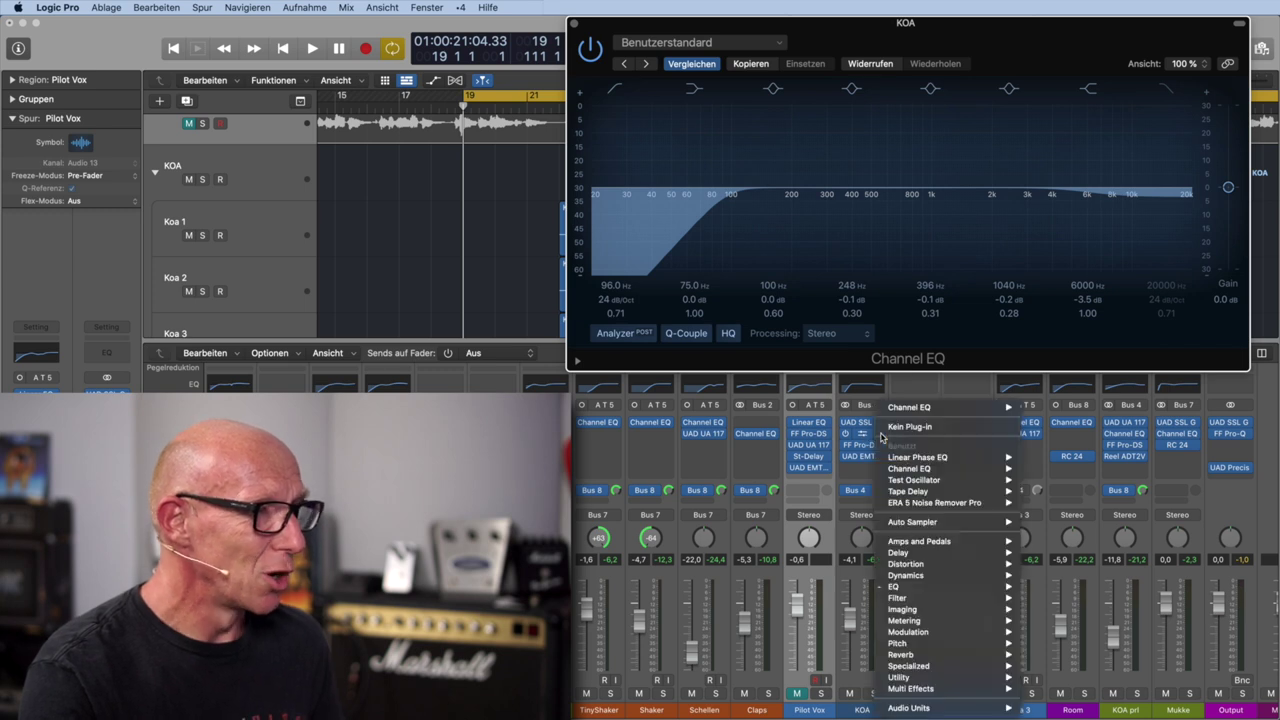
{"action": "mouse_move", "coordinate": [940, 592]}
{"action": "mouse_move", "coordinate": [1124, 598]}
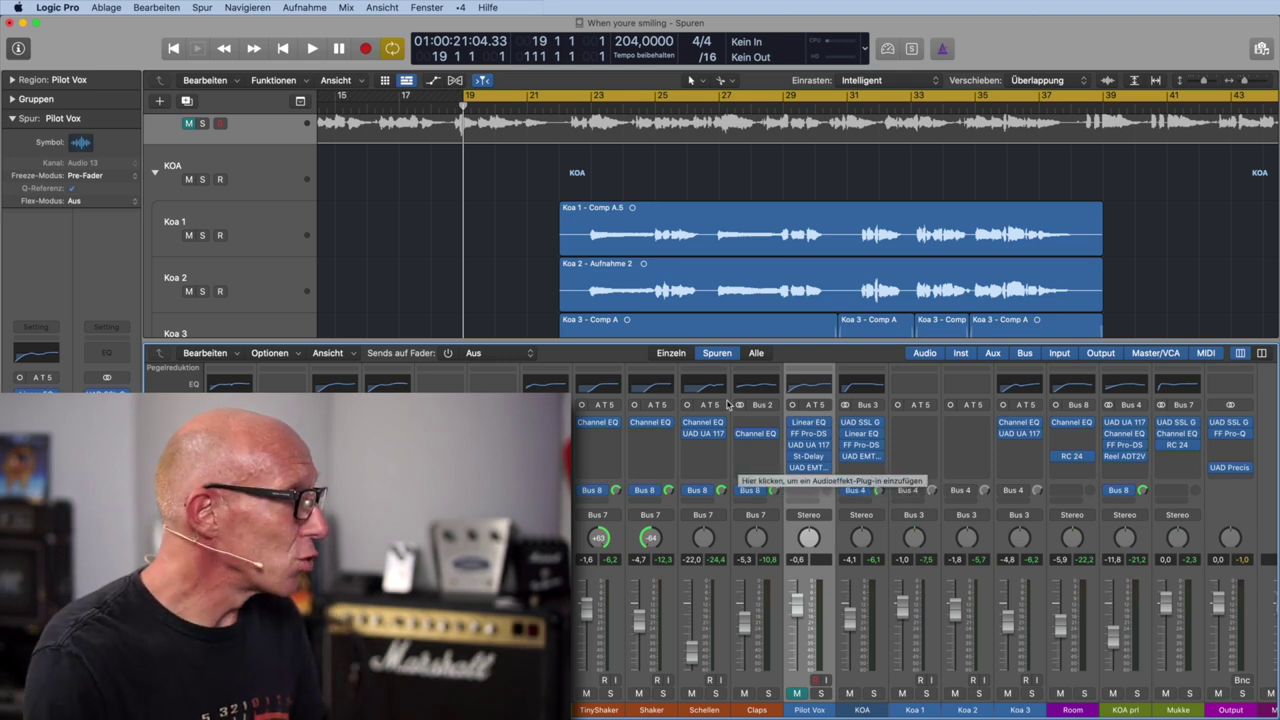
Step: Open the undo history and include both Mixer and Plug-in parameter changes in it
{"action": "left_click", "coordinate": [158, 8]}
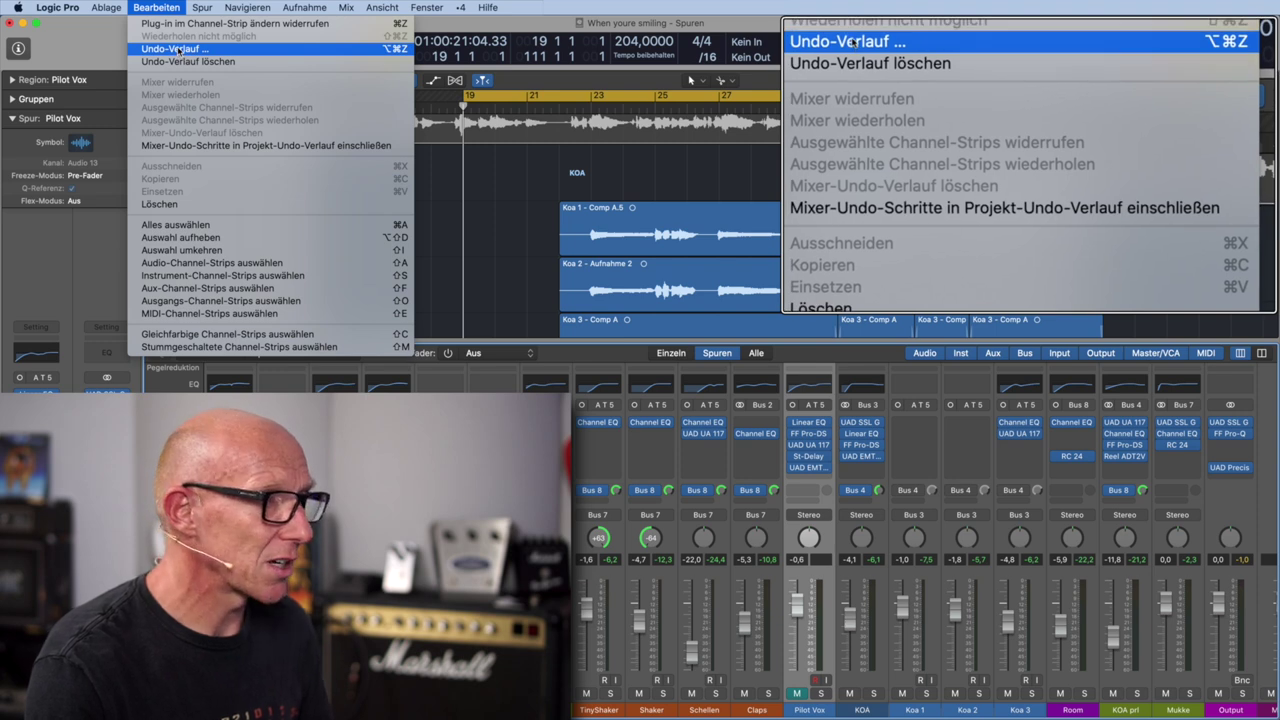
{"action": "left_click", "coordinate": [175, 49]}
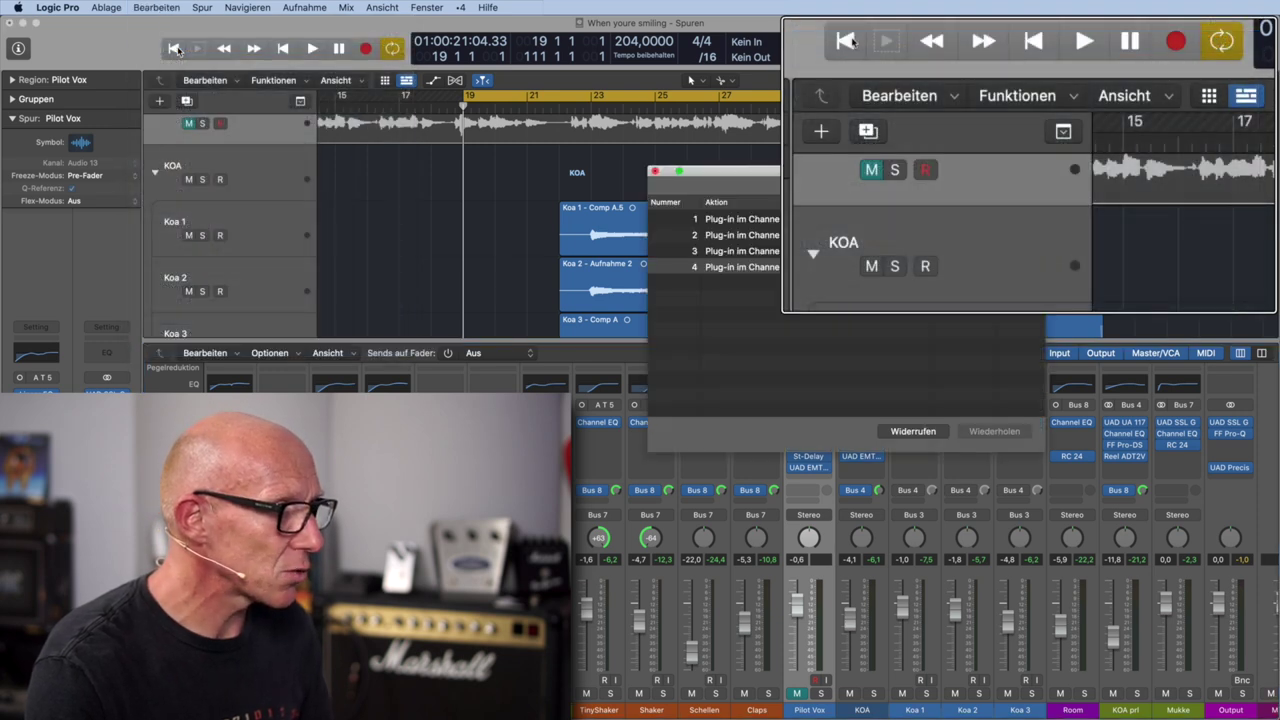
{"action": "left_click_drag", "start_coordinate": [881, 174], "coordinate": [864, 206]}
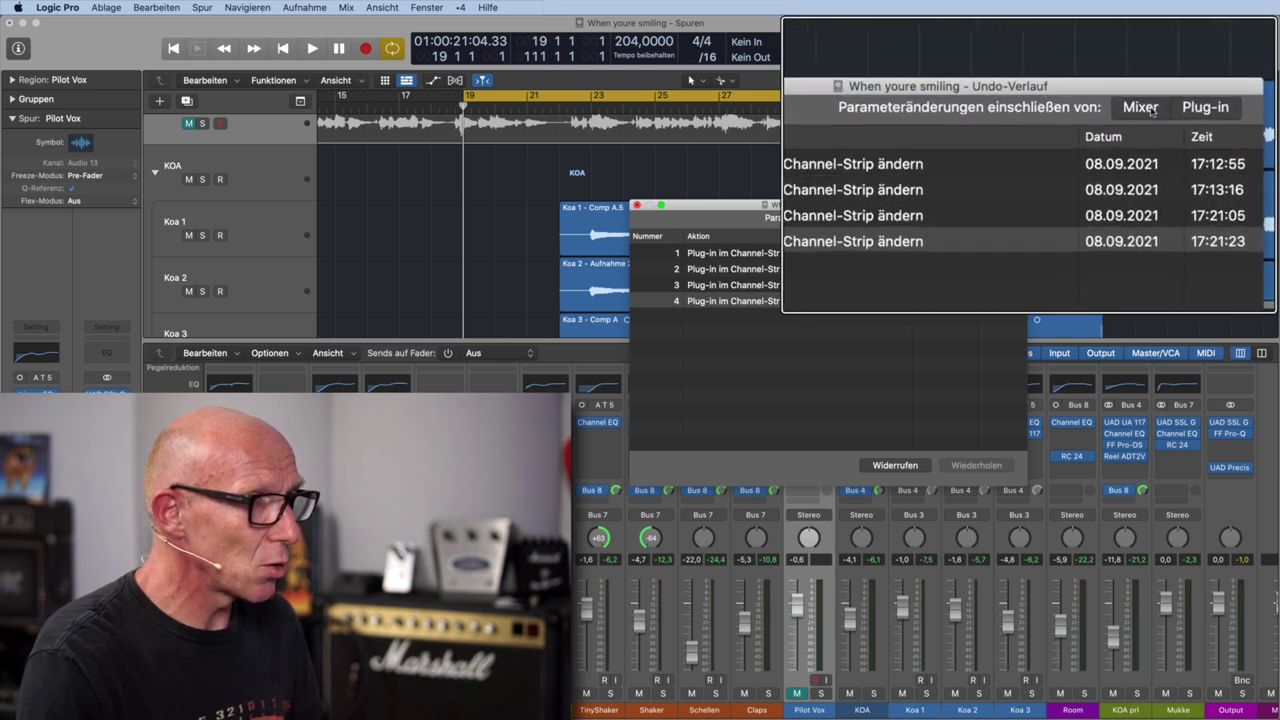
{"action": "left_click", "coordinate": [955, 219]}
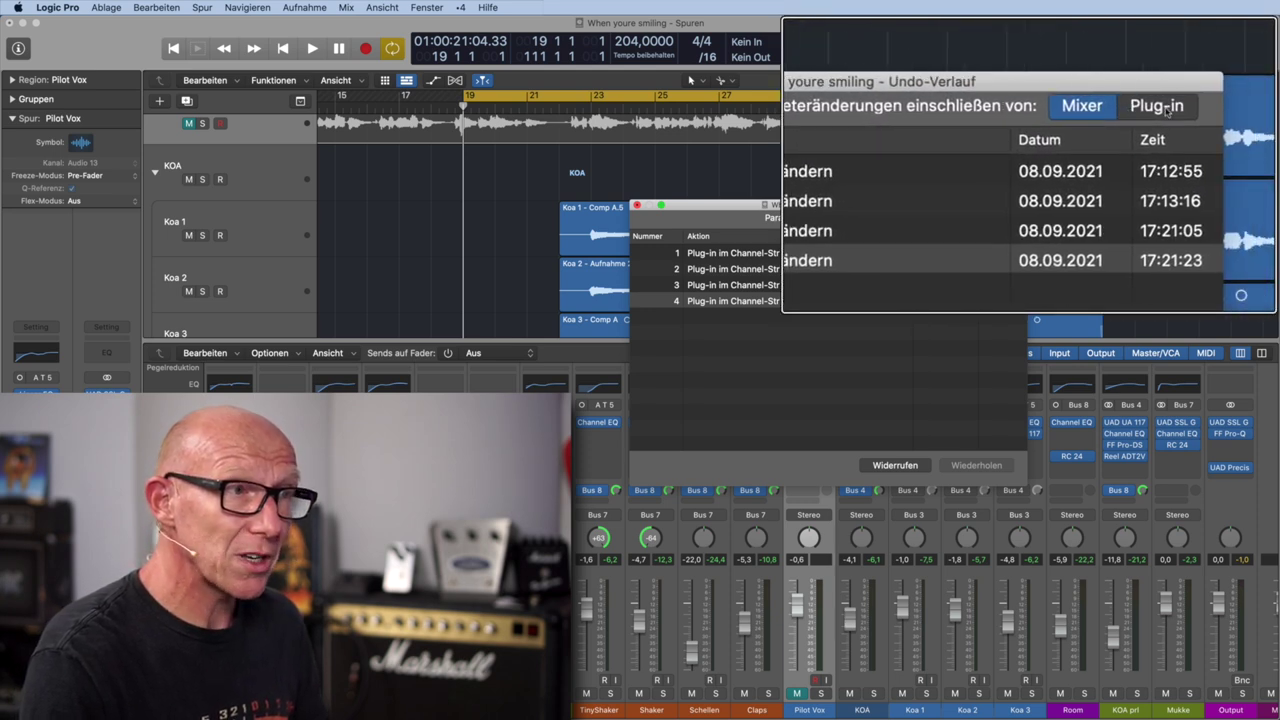
{"action": "left_click", "coordinate": [996, 219]}
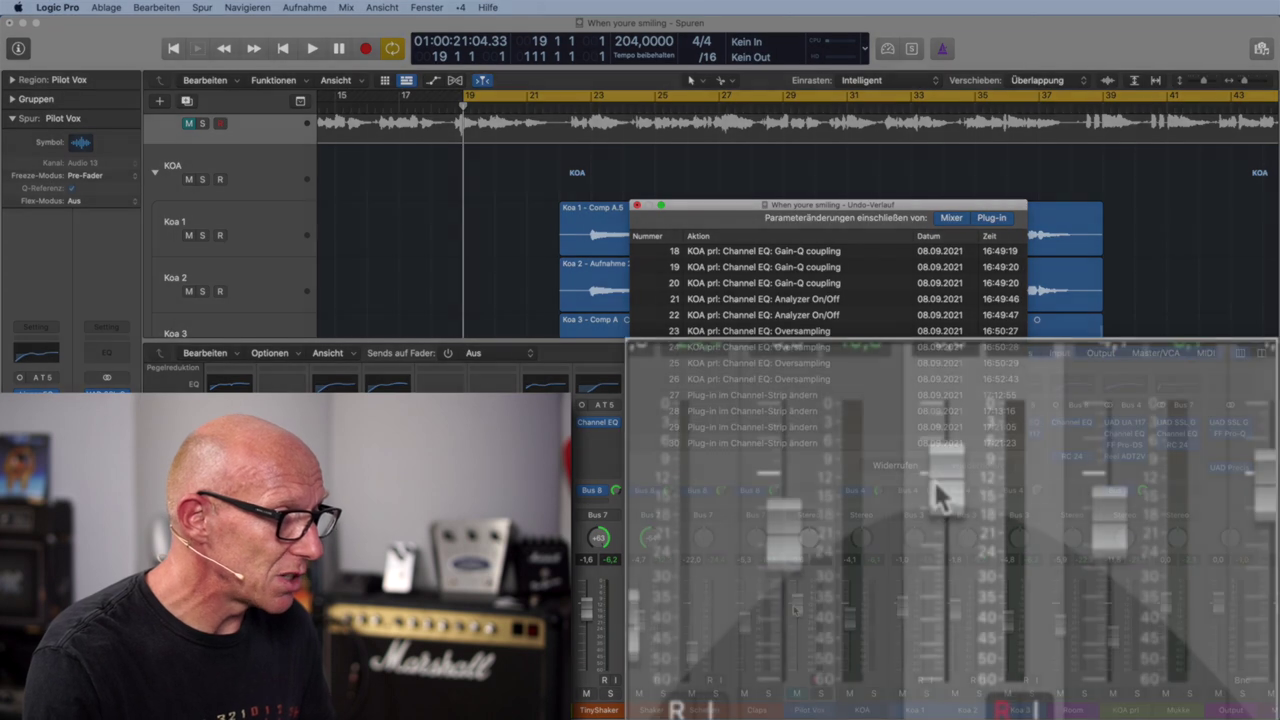
Step: Lower the Pilot Vox volume fader, undo that change, and close the undo history
{"action": "left_click_drag", "start_coordinate": [940, 495], "coordinate": [966, 628]}
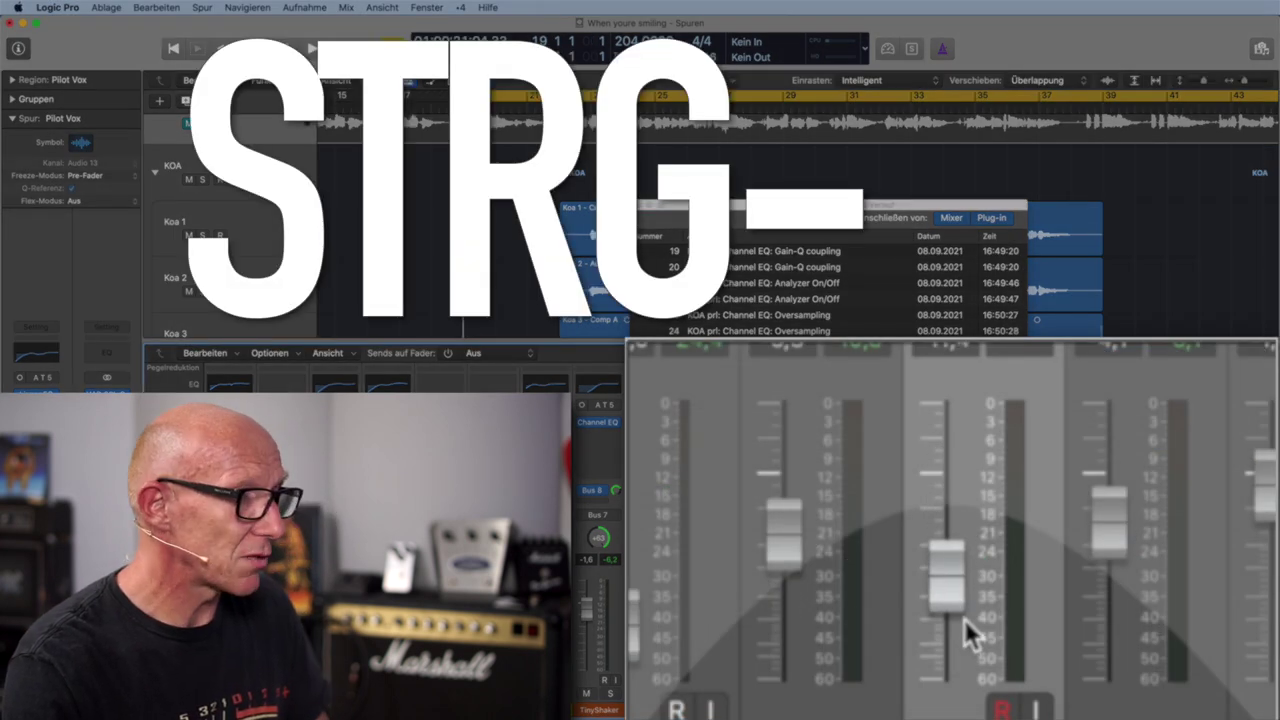
{"action": "key", "text": "ctrl+z"}
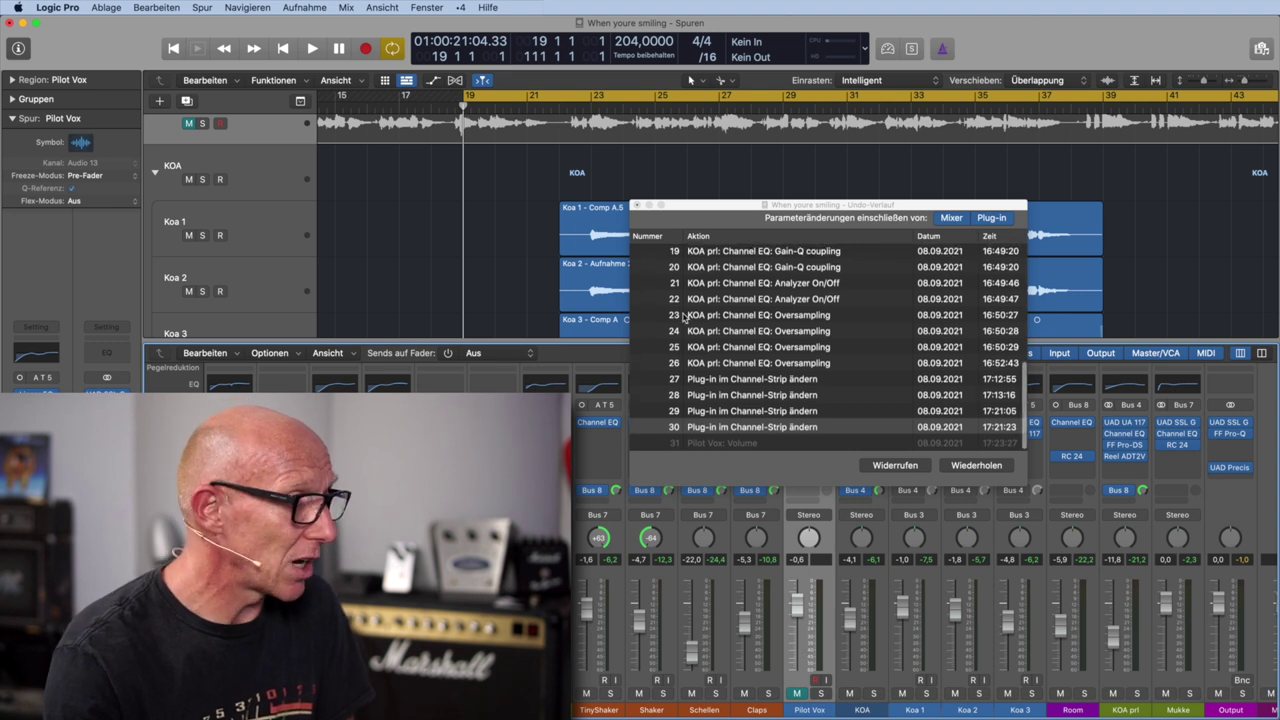
{"action": "left_click", "coordinate": [636, 205]}
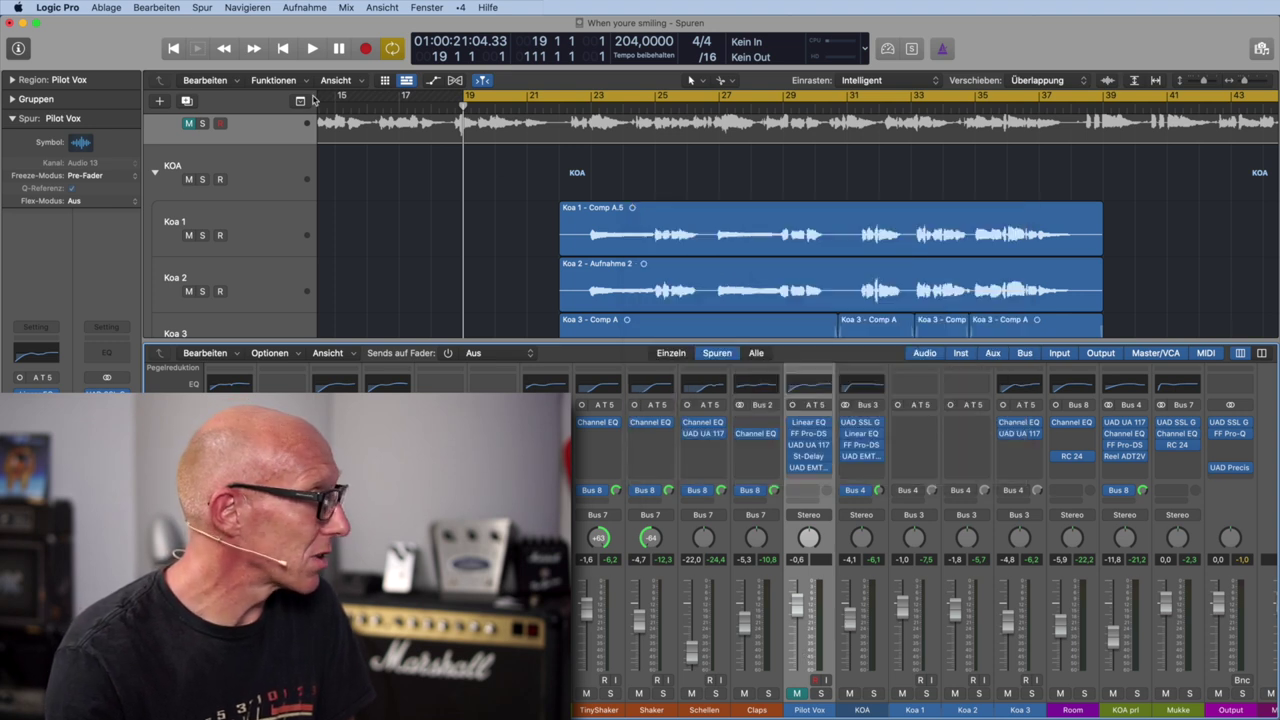
Step: Open Logic Pro's general settings (Allgemein)
{"action": "left_click", "coordinate": [105, 8]}
{"action": "mouse_move", "coordinate": [57, 8]}
{"action": "mouse_move", "coordinate": [80, 44]}
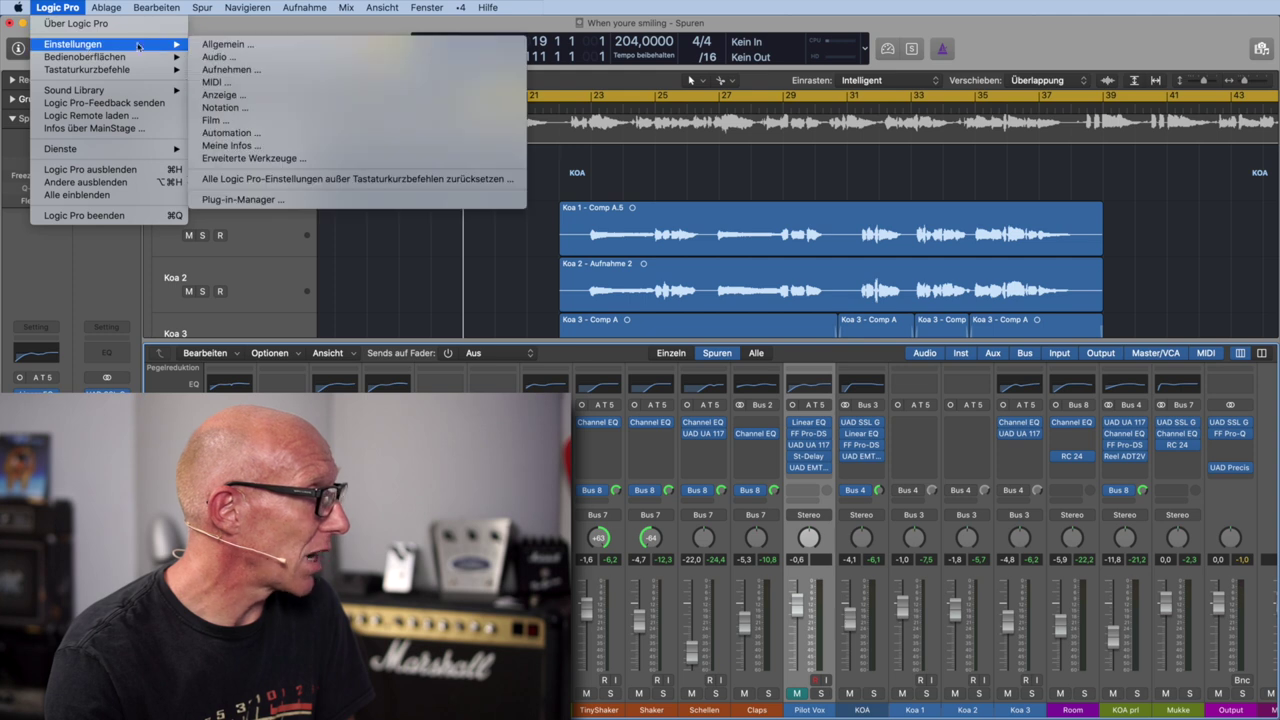
{"action": "left_click", "coordinate": [236, 45]}
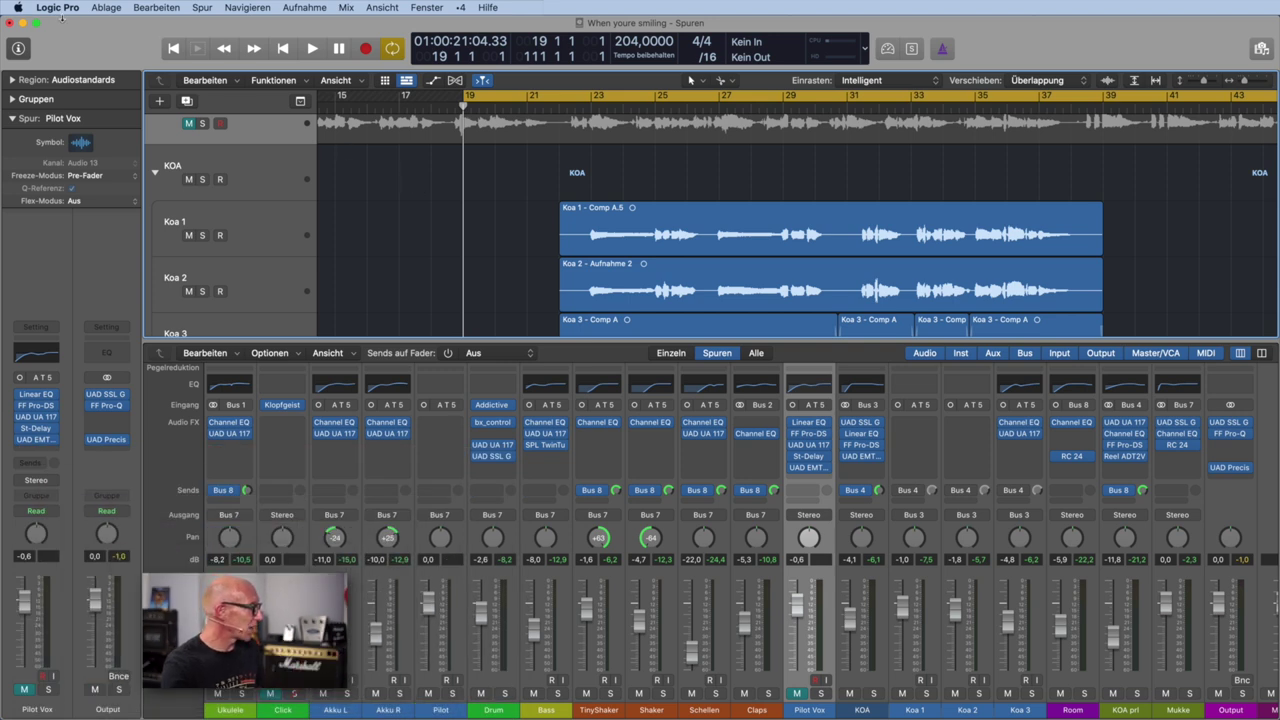
Step: Hide and show the inspector again, and select the Koa 1 - Comp A.5 region
{"action": "left_click", "coordinate": [16, 52]}
{"action": "left_click", "coordinate": [16, 52]}
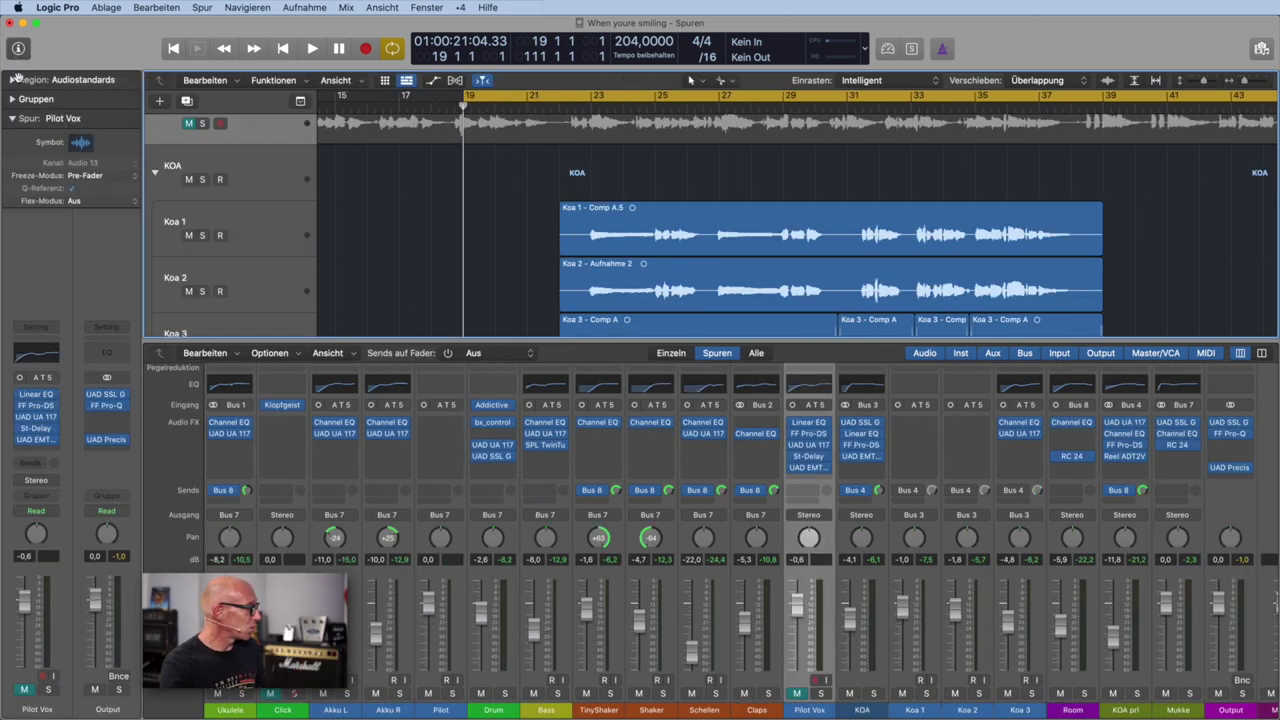
{"action": "left_click", "coordinate": [625, 232]}
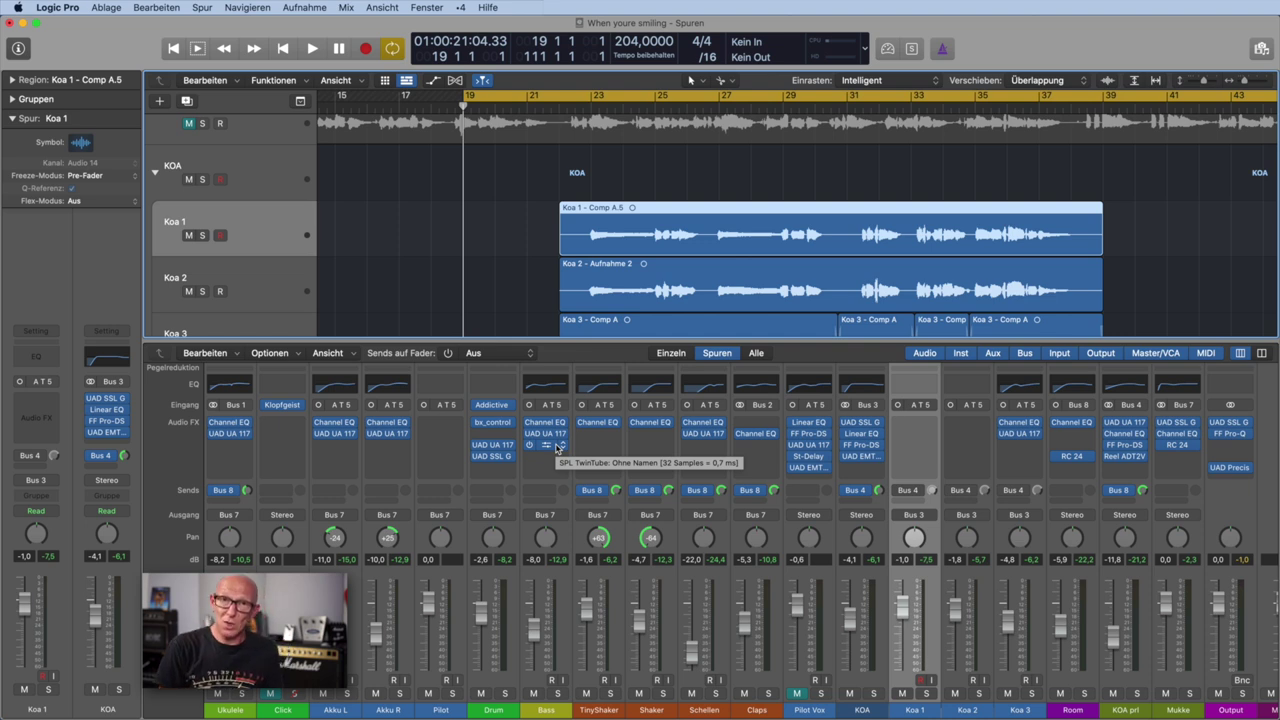
Step: In screenset 2, open the Contemporary Jazz Groove 03 region's note events in the Event List, and return to screenset 4
{"action": "key", "text": "2"}
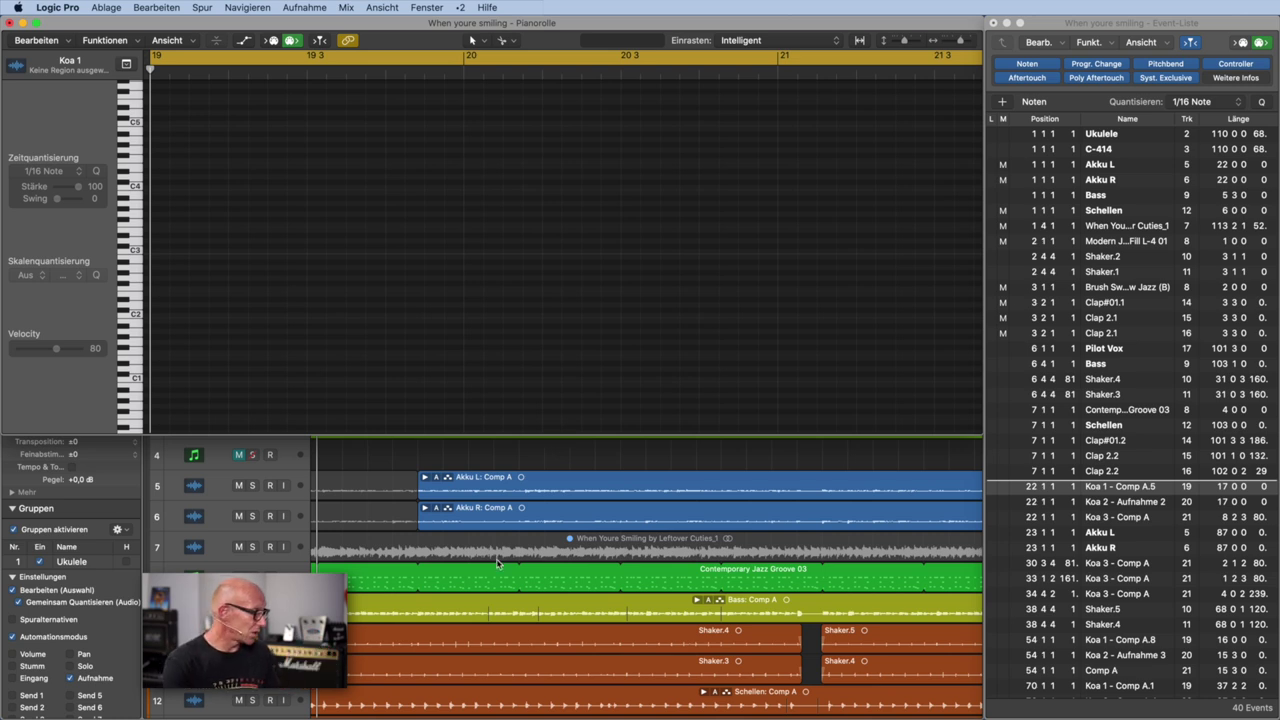
{"action": "left_click", "coordinate": [368, 583]}
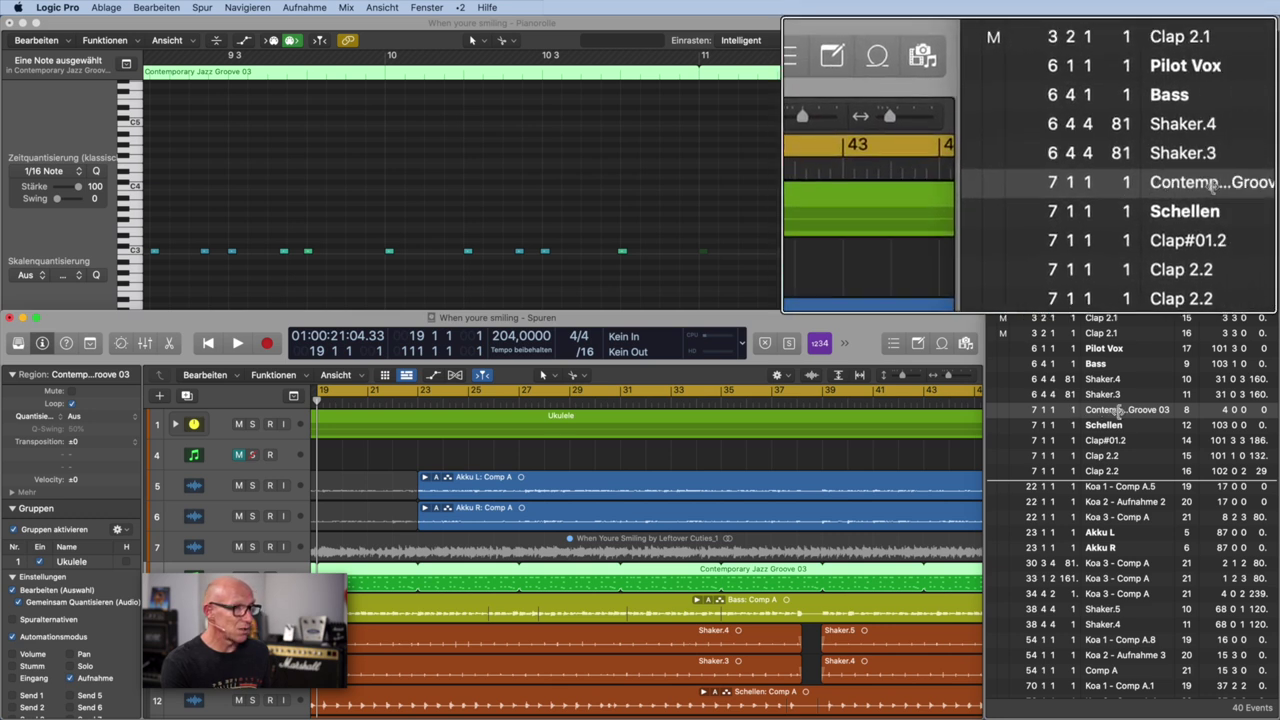
{"action": "double_click", "coordinate": [1075, 410]}
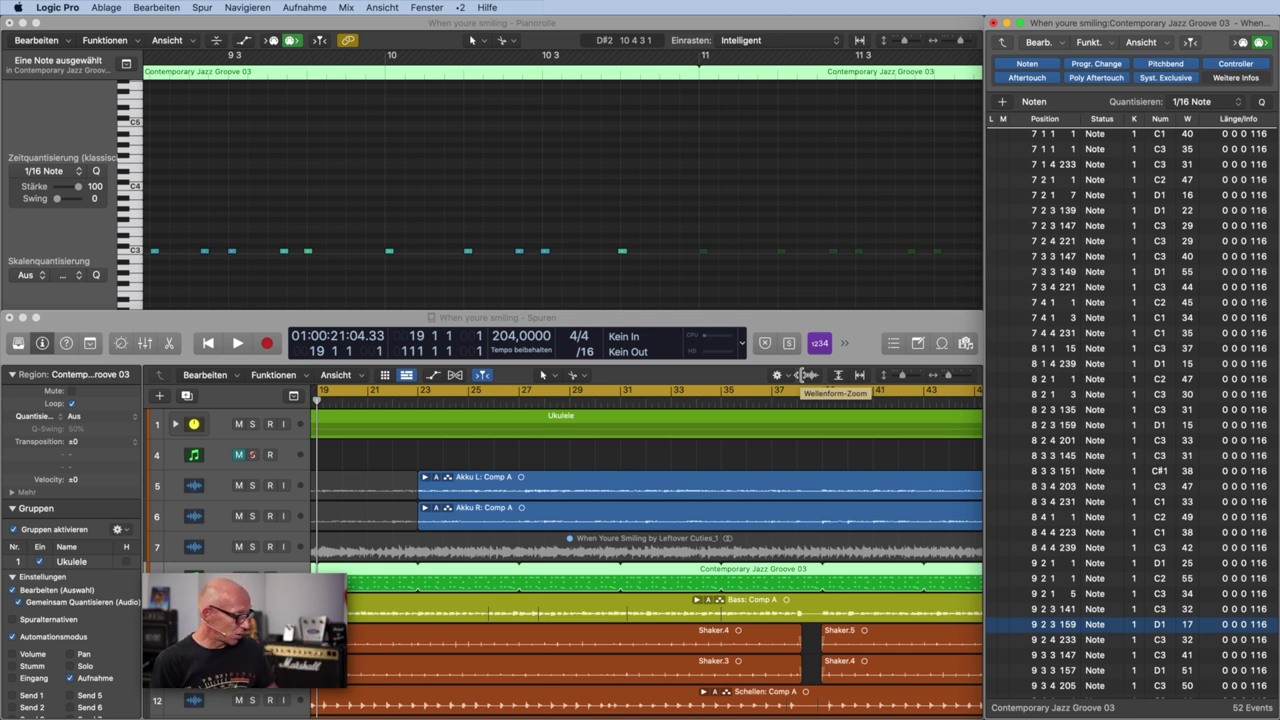
{"action": "key", "text": "4"}
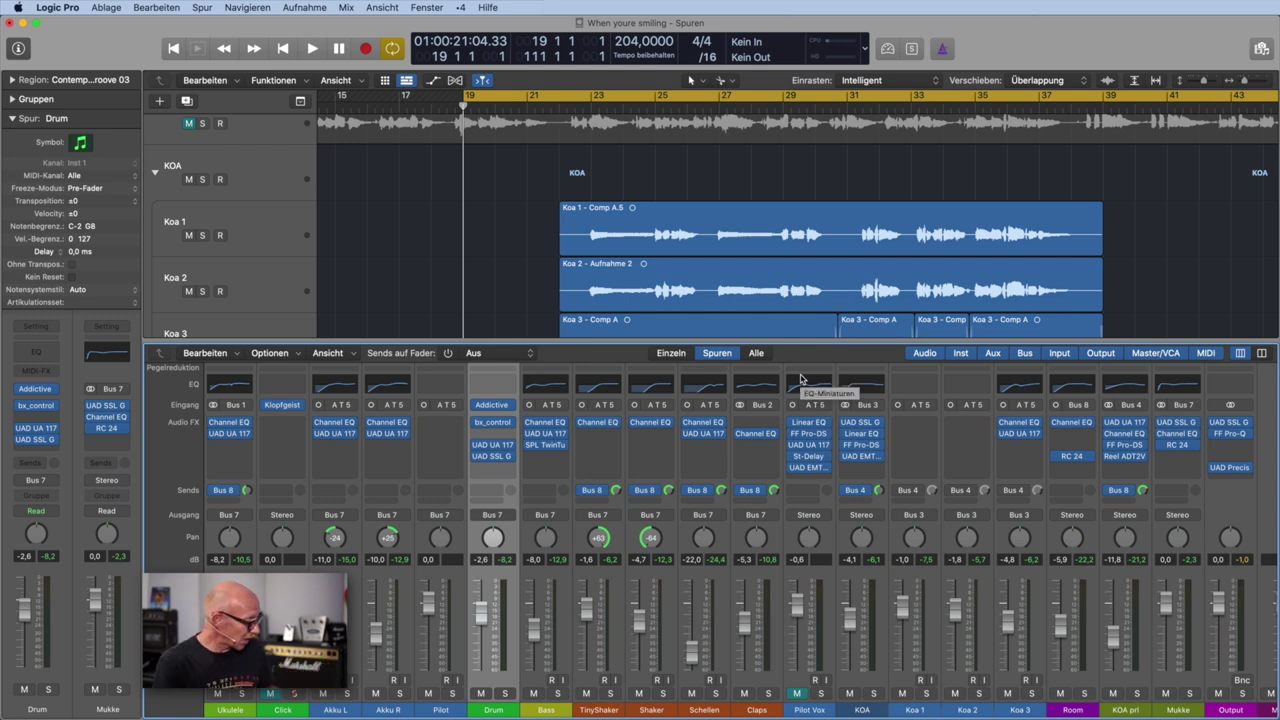
Step: Recall screenset 1 and enlarge the mixer upward to show the complete channel strips
{"action": "key", "text": "1"}
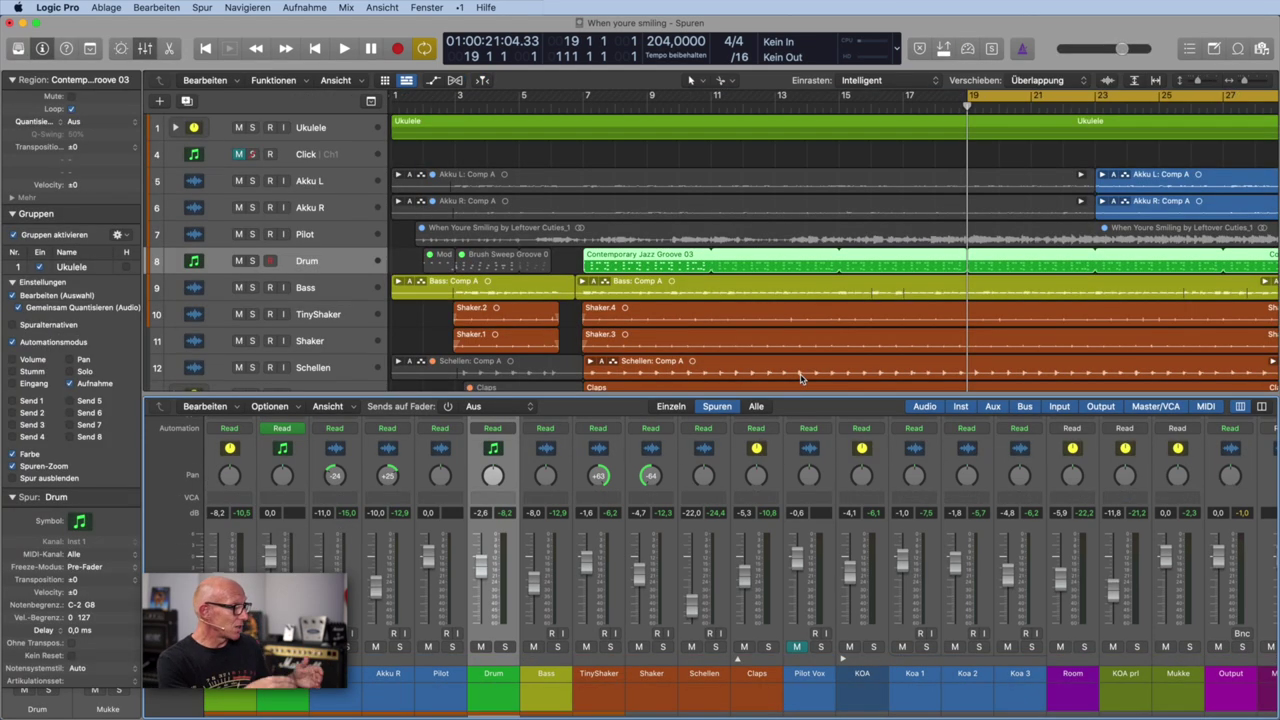
{"action": "left_click_drag", "start_coordinate": [800, 396], "coordinate": [796, 141]}
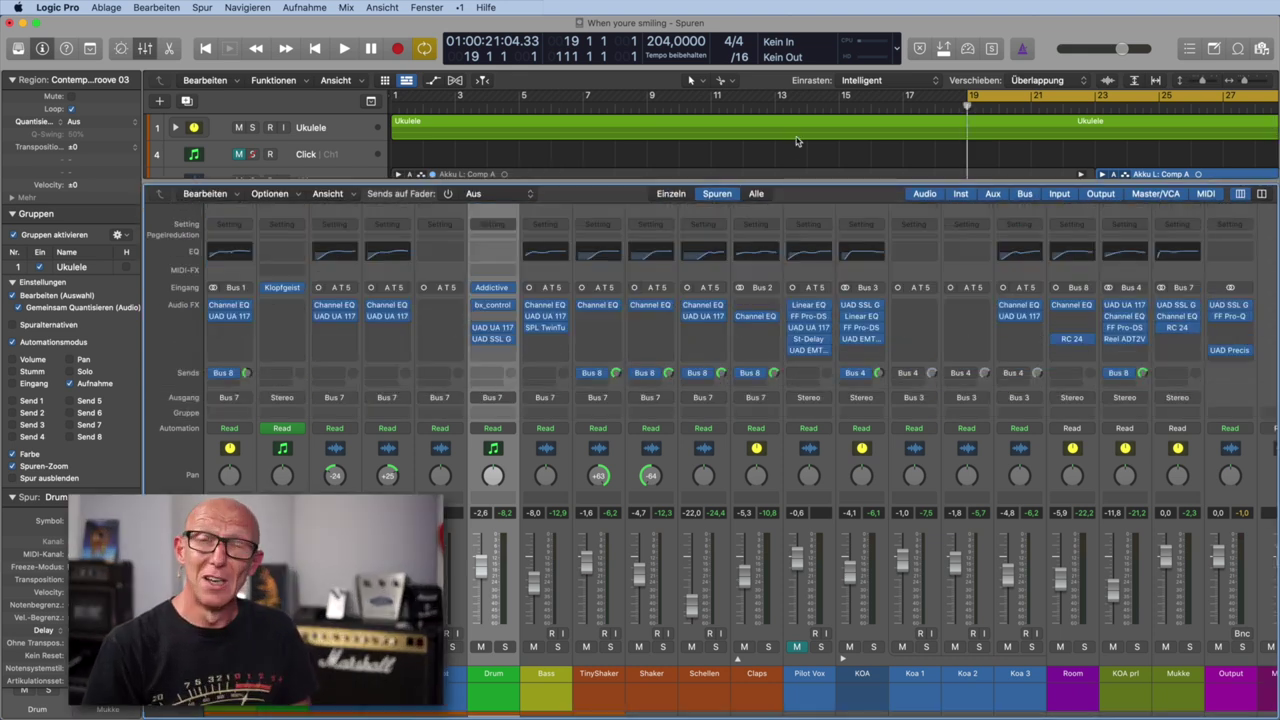
{"action": "scroll", "coordinate": [796, 141], "scroll_direction": "right", "scroll_amount": 2}
{"action": "scroll", "coordinate": [796, 141], "scroll_direction": "down", "scroll_amount": 1}
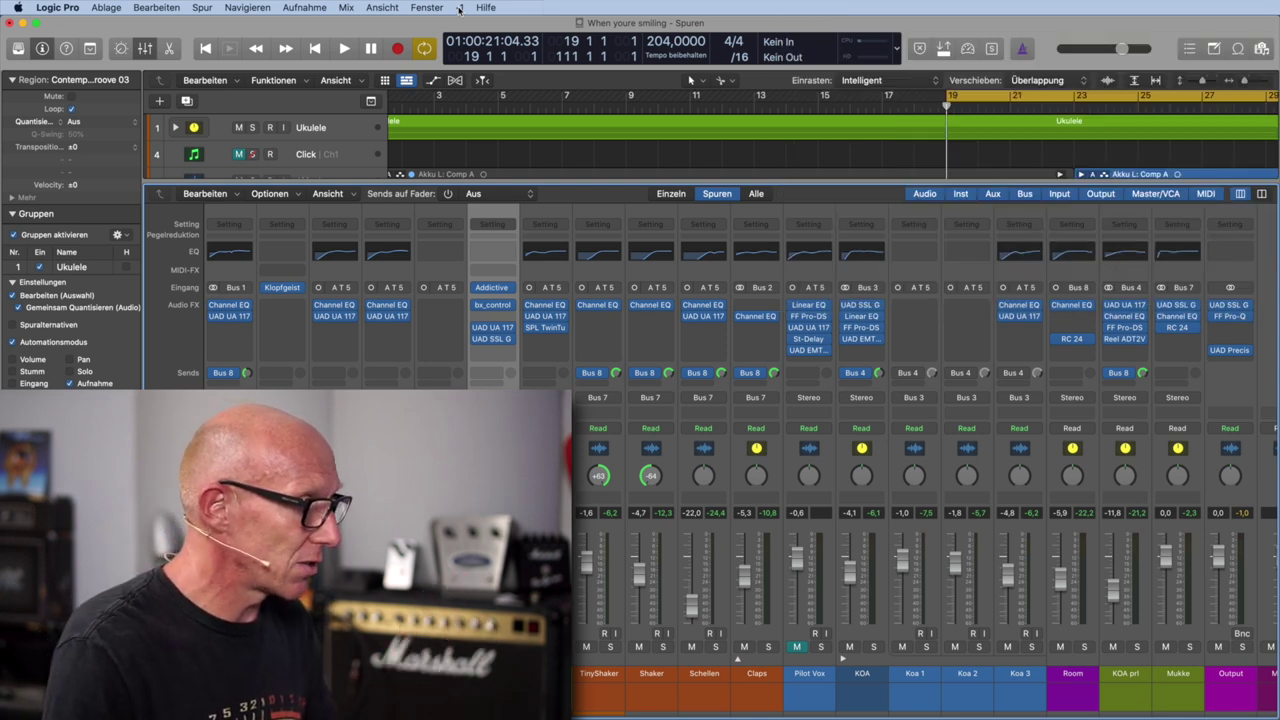
Step: Shrink the mixer, fit all tracks horizontally and vertically in the tracks area, and recall screenset 1 to restore its layout
{"action": "left_click_drag", "start_coordinate": [411, 178], "coordinate": [411, 290]}
{"action": "left_click", "coordinate": [1262, 301]}
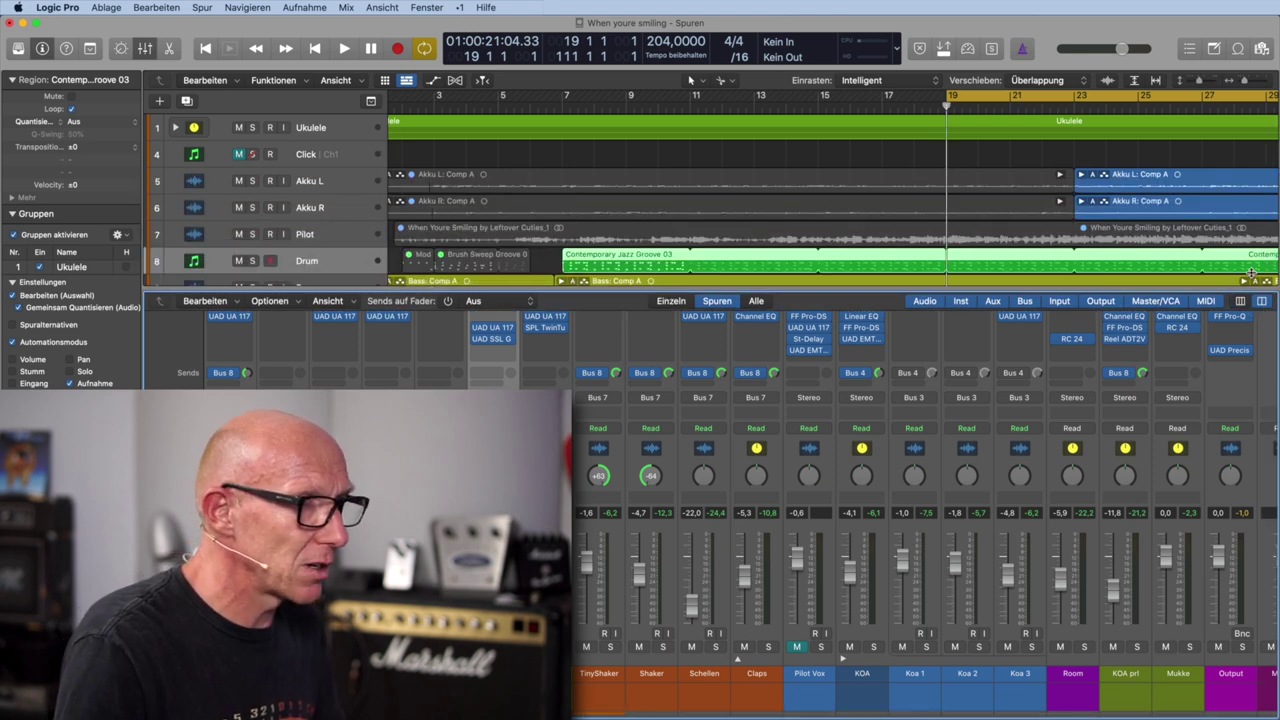
{"action": "left_click", "coordinate": [1155, 80]}
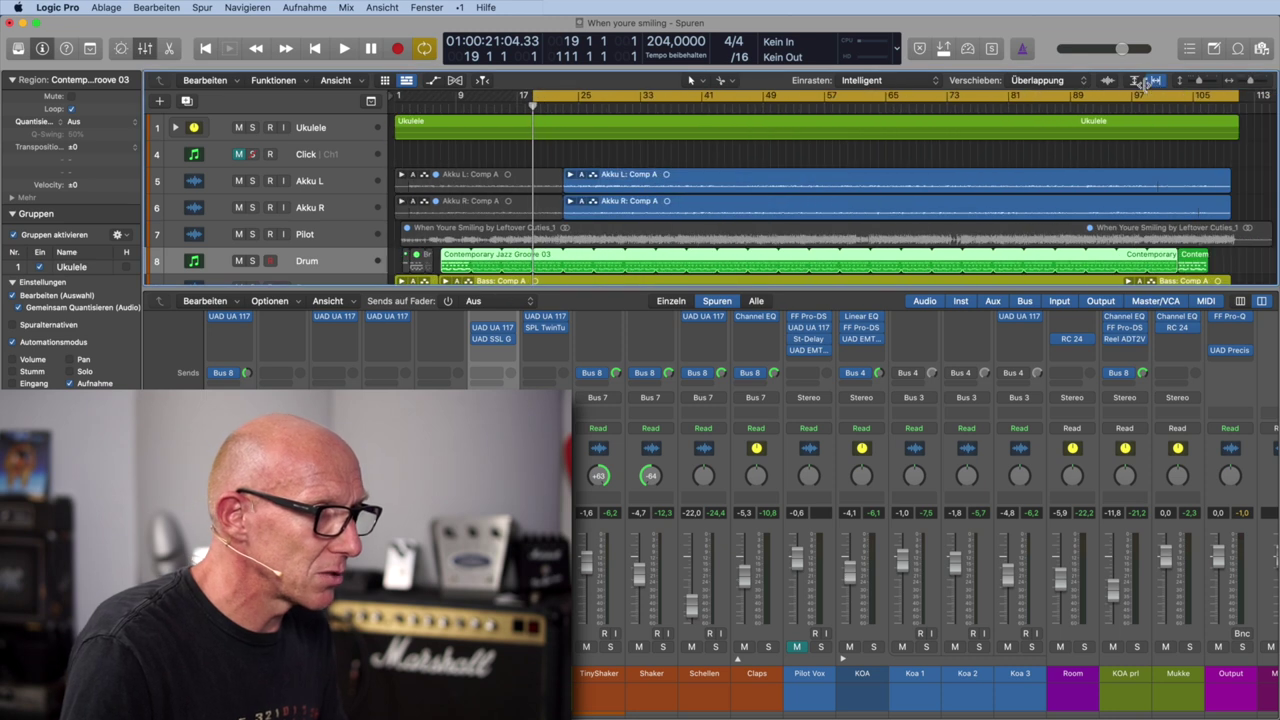
{"action": "left_click", "coordinate": [1136, 80]}
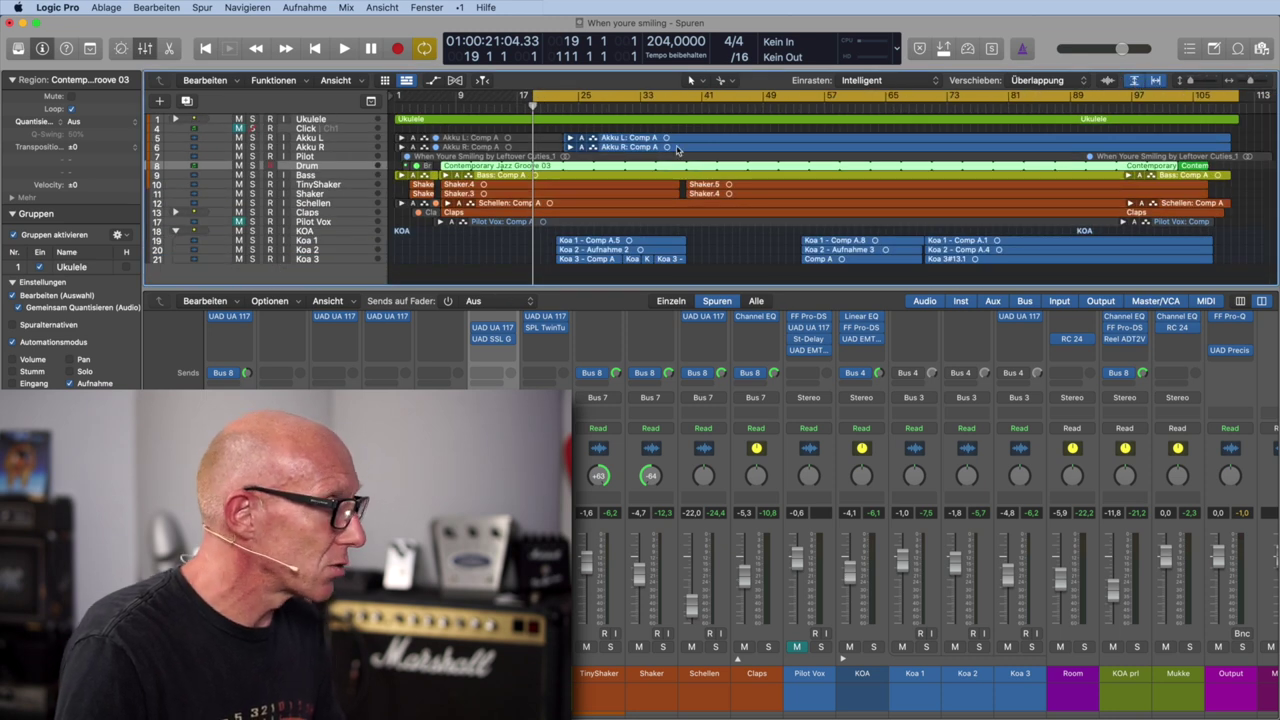
{"action": "key", "text": "1"}
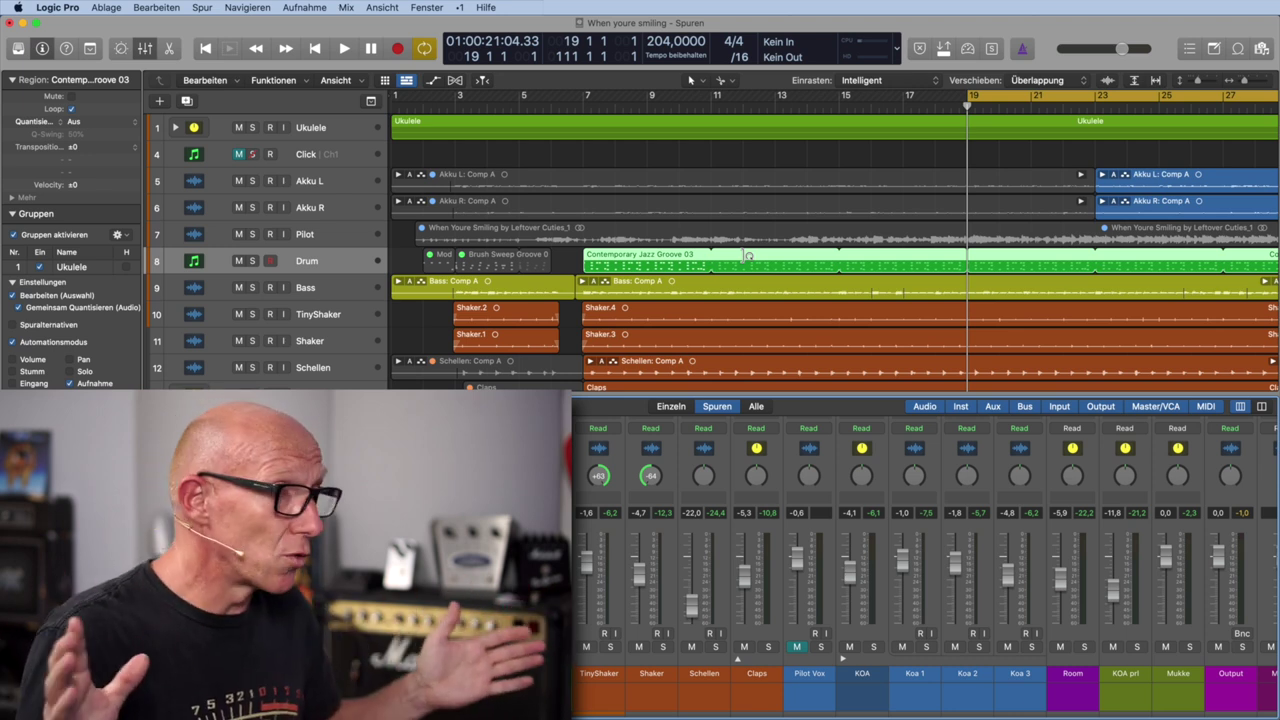
Step: Unlock screenset 1, shrink the main window from its upper-left corner, and lock the screenset again
{"action": "left_click", "coordinate": [460, 8]}
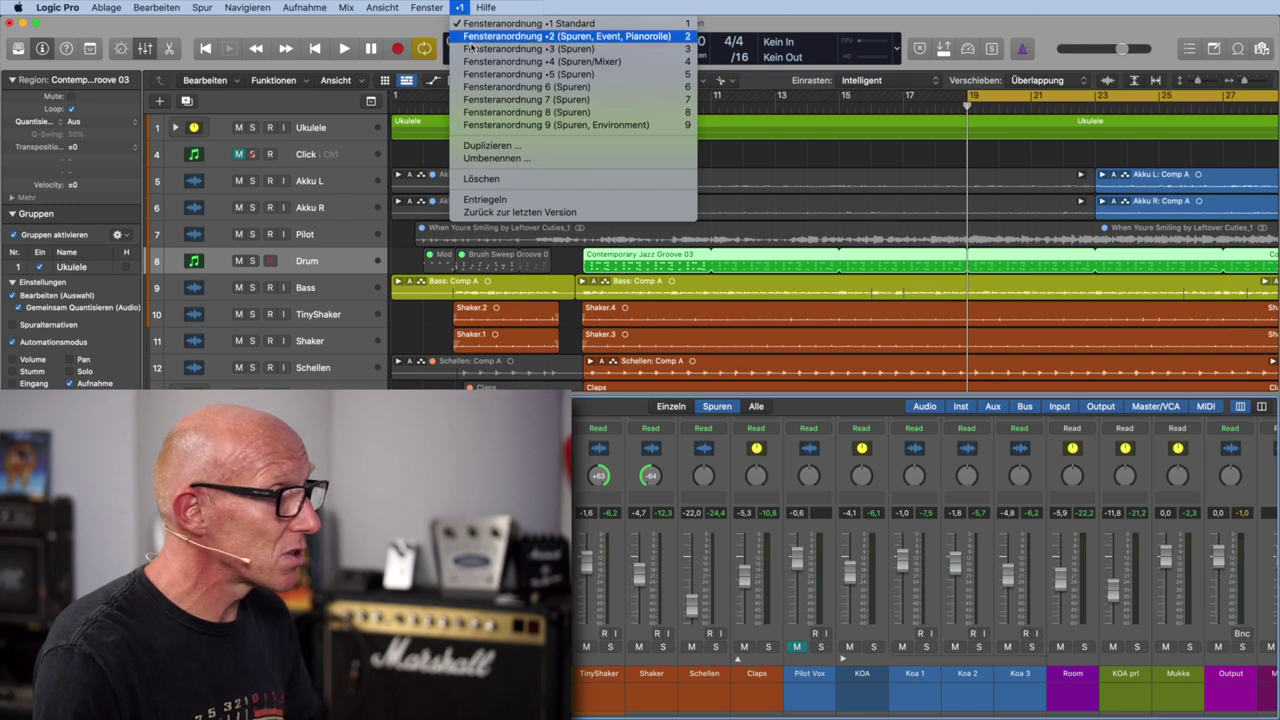
{"action": "left_click", "coordinate": [495, 200]}
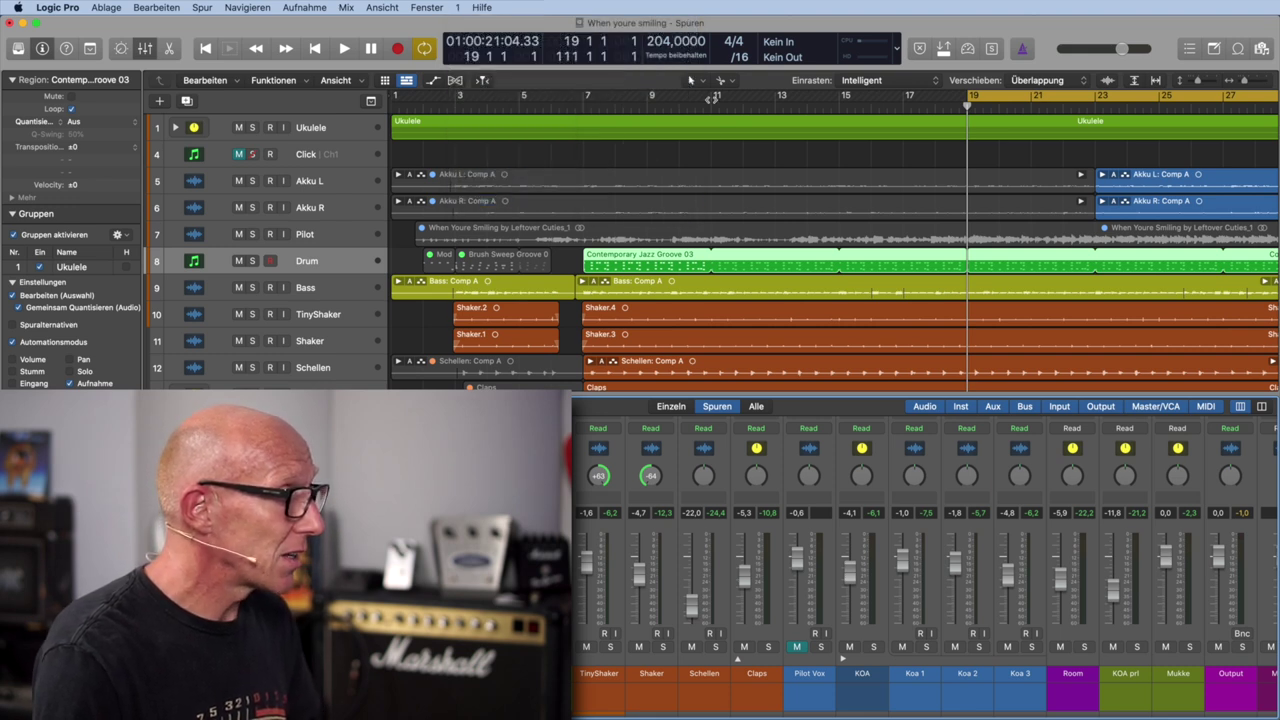
{"action": "left_click", "coordinate": [35, 22]}
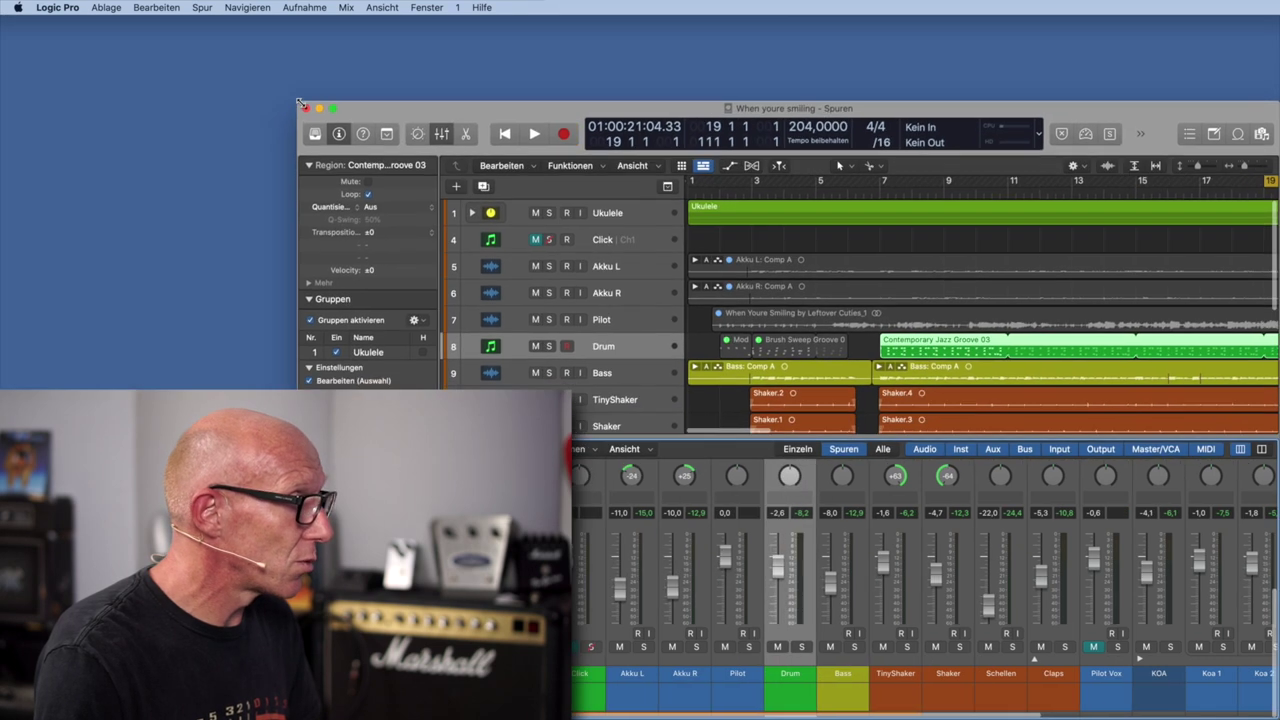
{"action": "left_click", "coordinate": [458, 8]}
{"action": "left_click", "coordinate": [508, 199]}
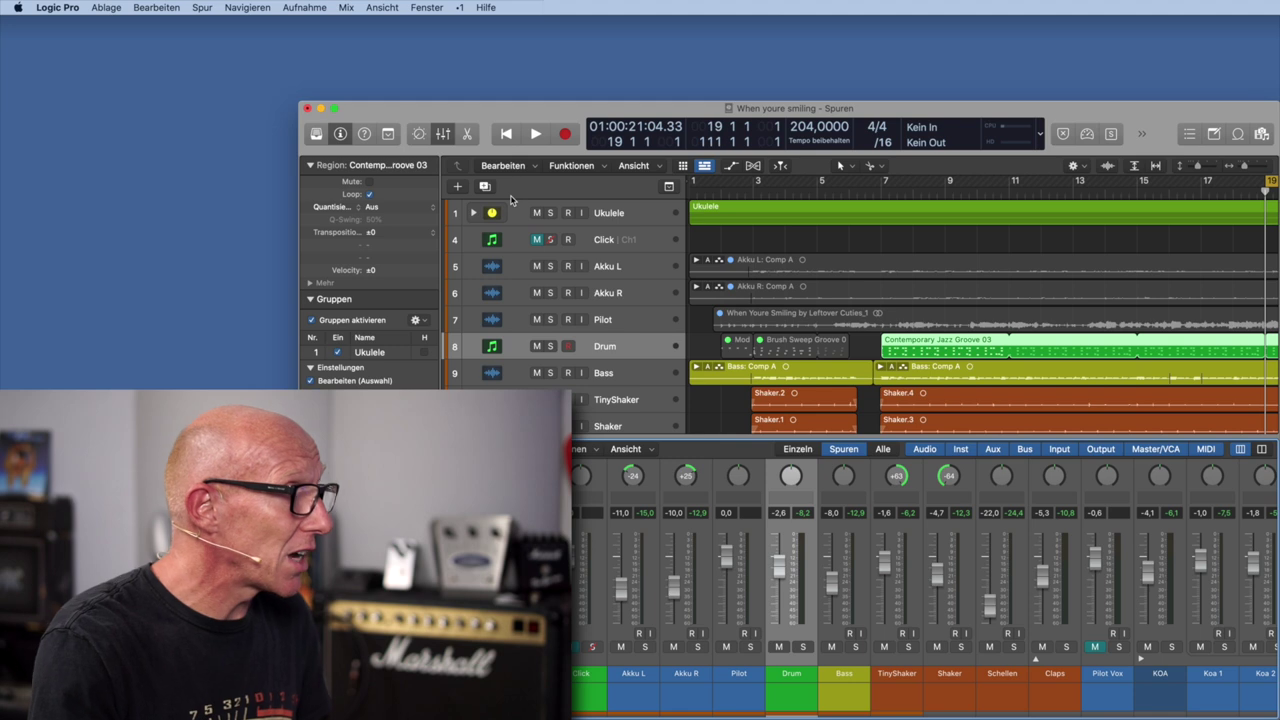
Step: Unlock screenset 1, enlarge the main window to fill the screen, and lock the screenset again
{"action": "left_click", "coordinate": [467, 8]}
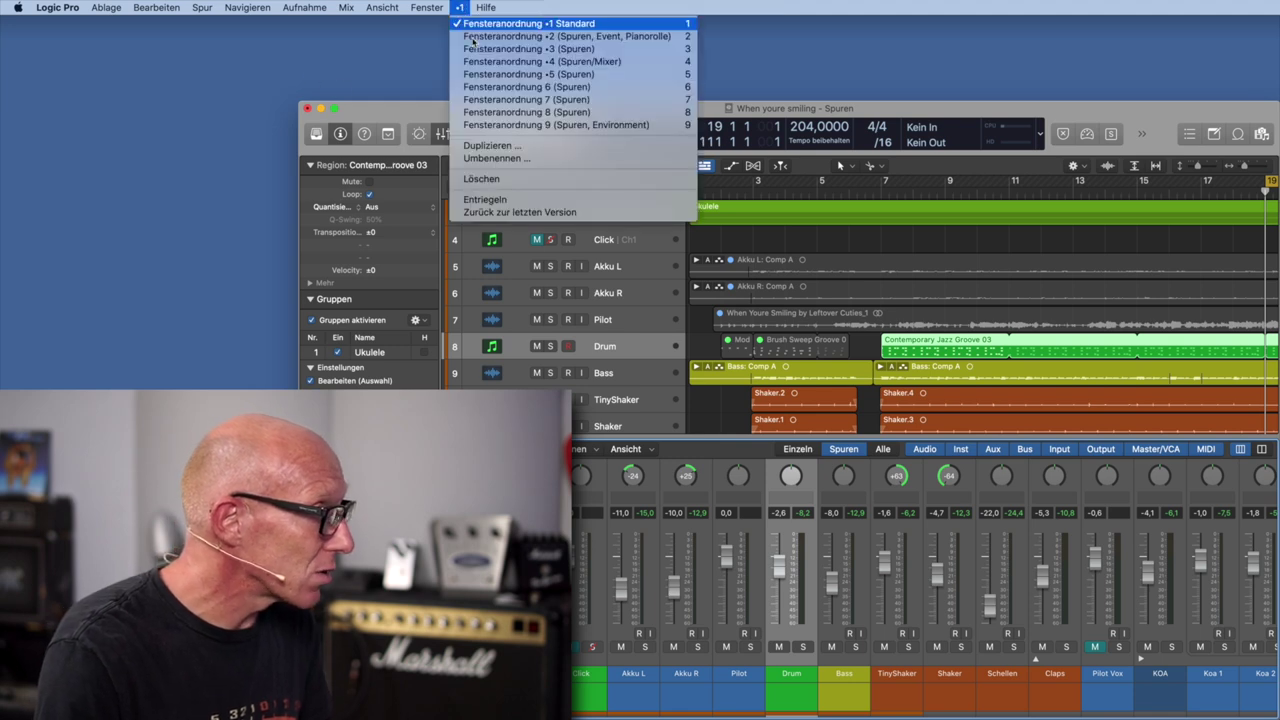
{"action": "left_click", "coordinate": [520, 199]}
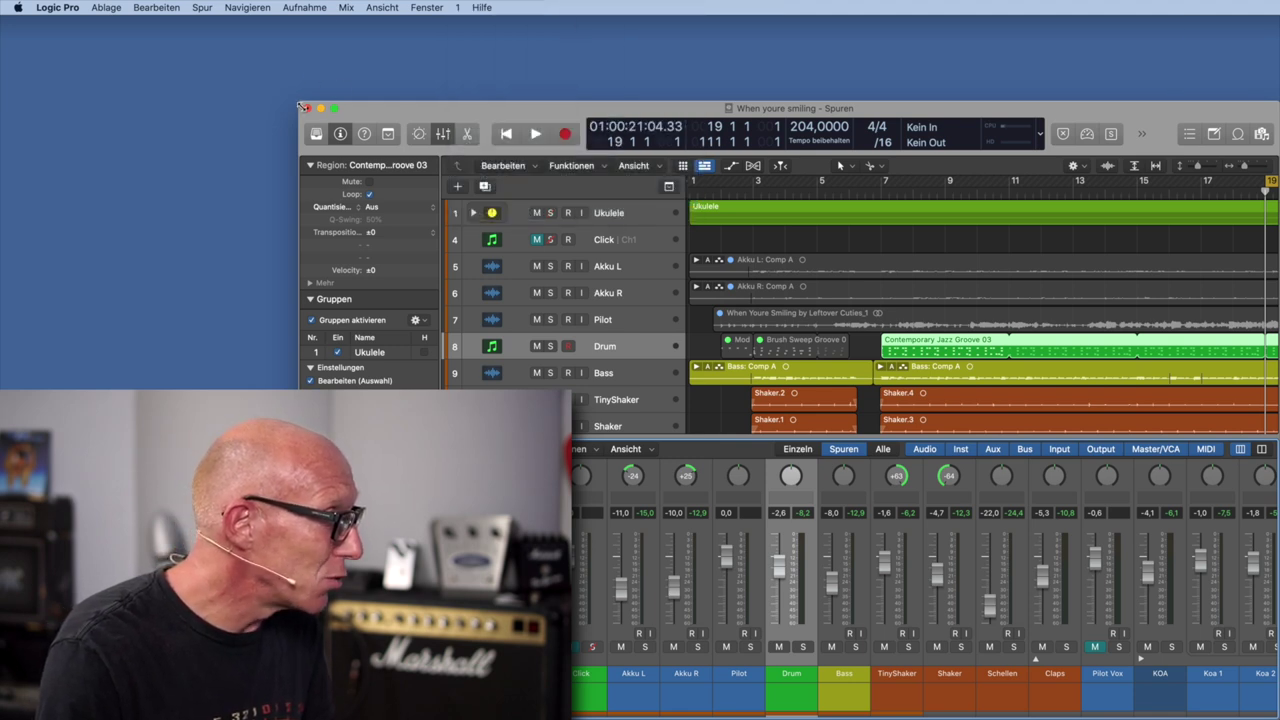
{"action": "left_click_drag", "start_coordinate": [300, 104], "coordinate": [2, 14]}
{"action": "left_click", "coordinate": [457, 8]}
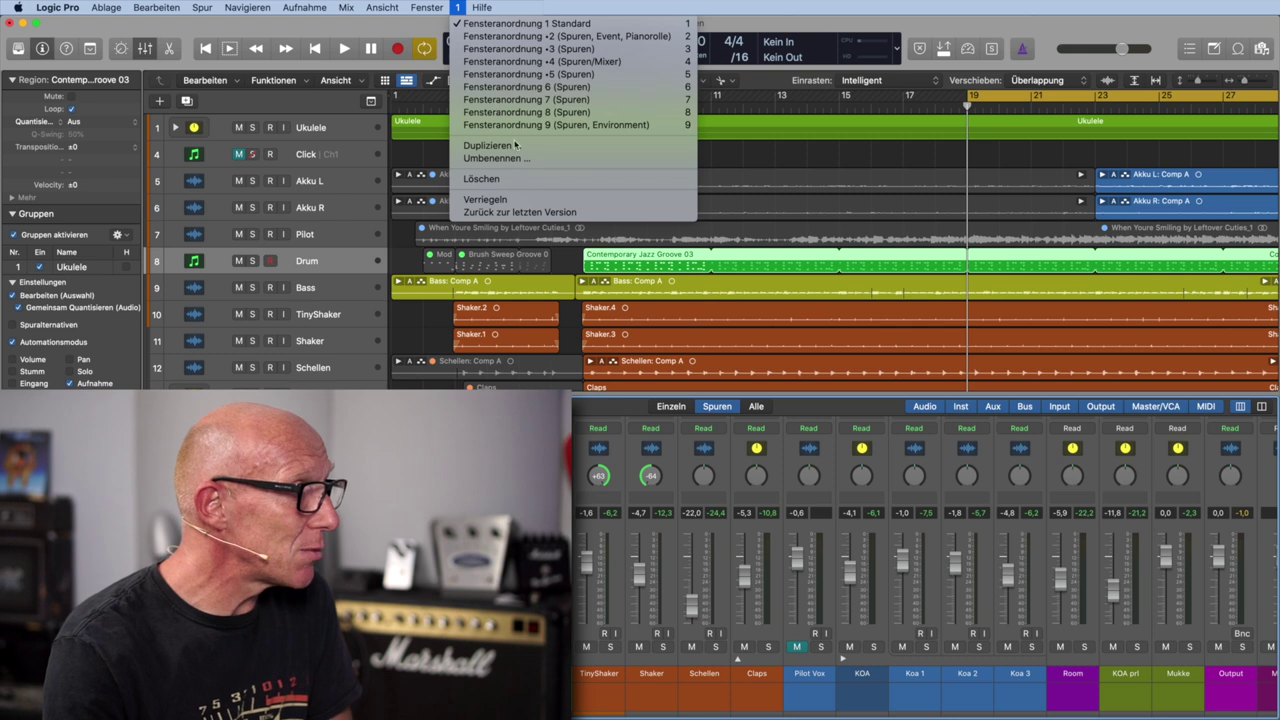
{"action": "left_click", "coordinate": [530, 203]}
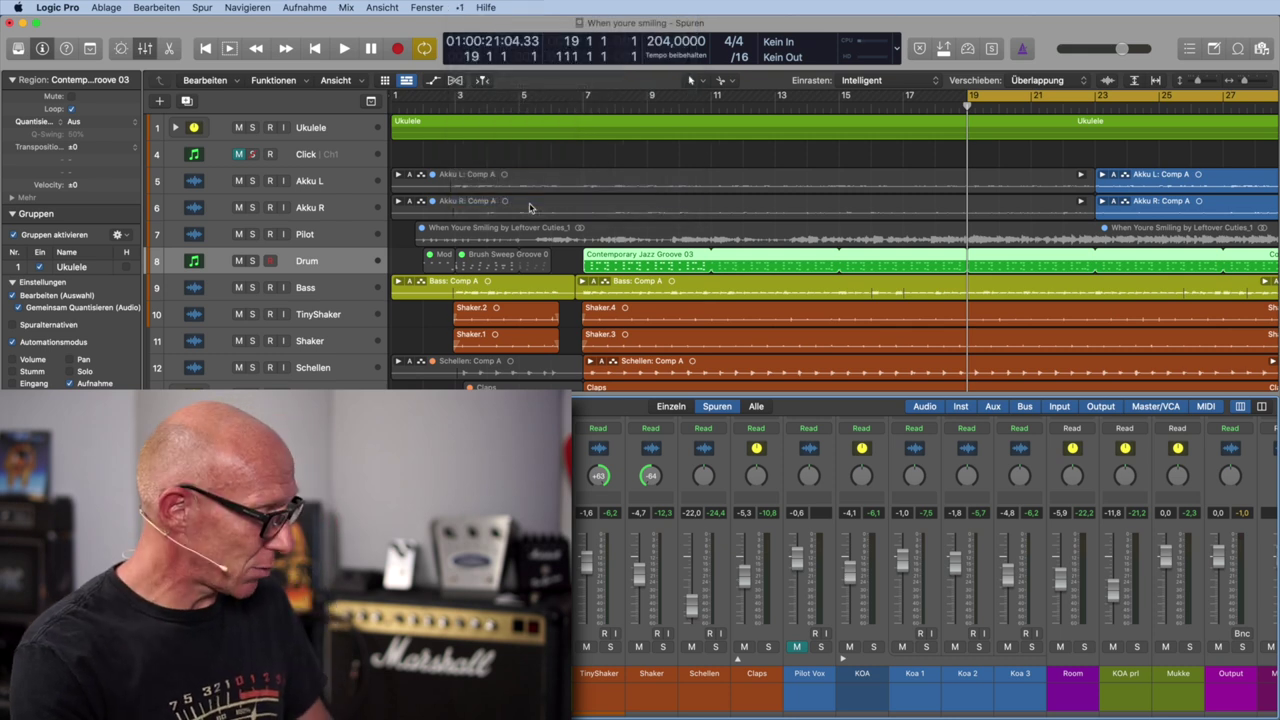
Step: Recall screensets 2 and 3 in turn to compare their layouts, and switch to screenset 4
{"action": "key", "text": "2"}
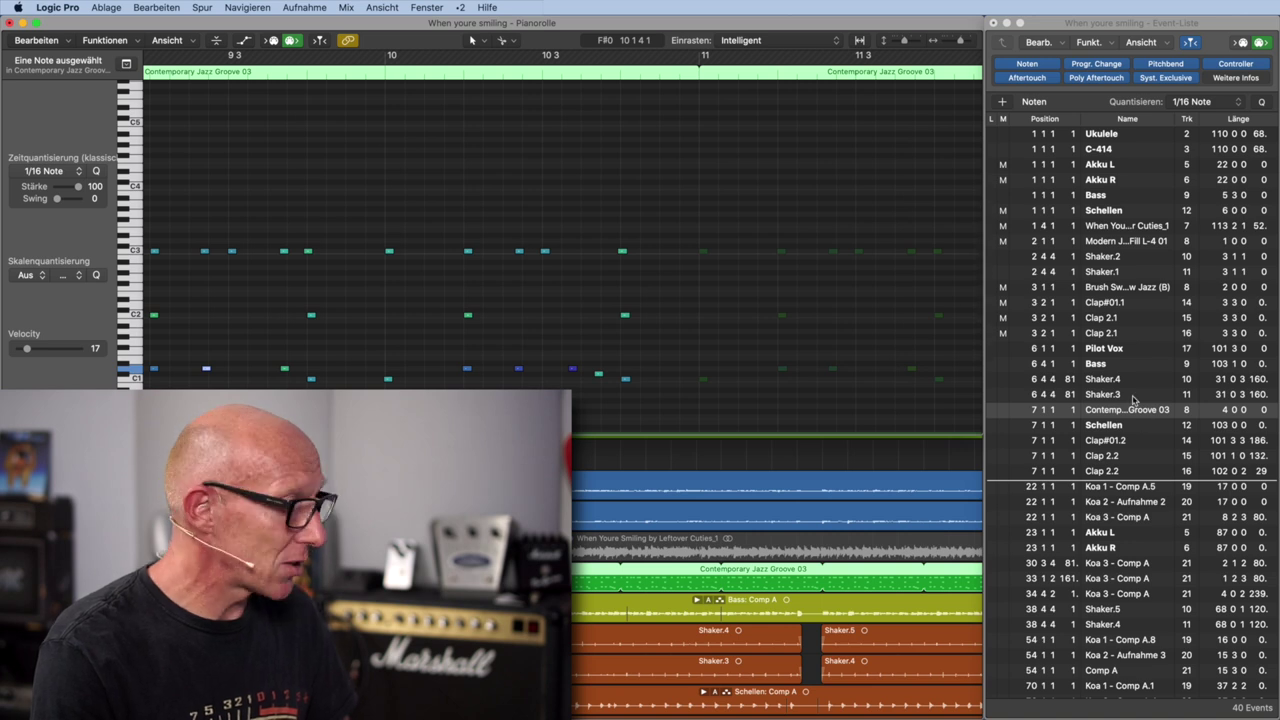
{"action": "key", "text": "3"}
{"action": "scroll", "coordinate": [860, 449], "scroll_direction": "down", "scroll_amount": 5}
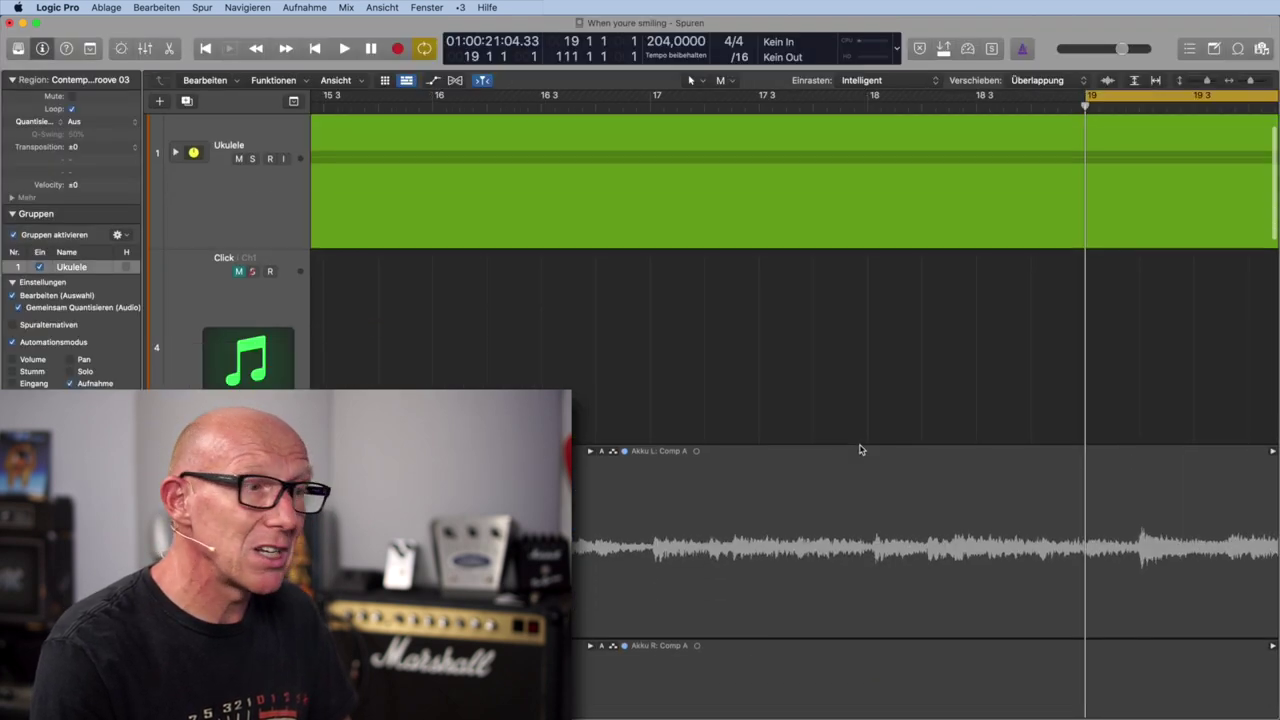
{"action": "scroll", "coordinate": [860, 449], "scroll_direction": "down", "scroll_amount": 3}
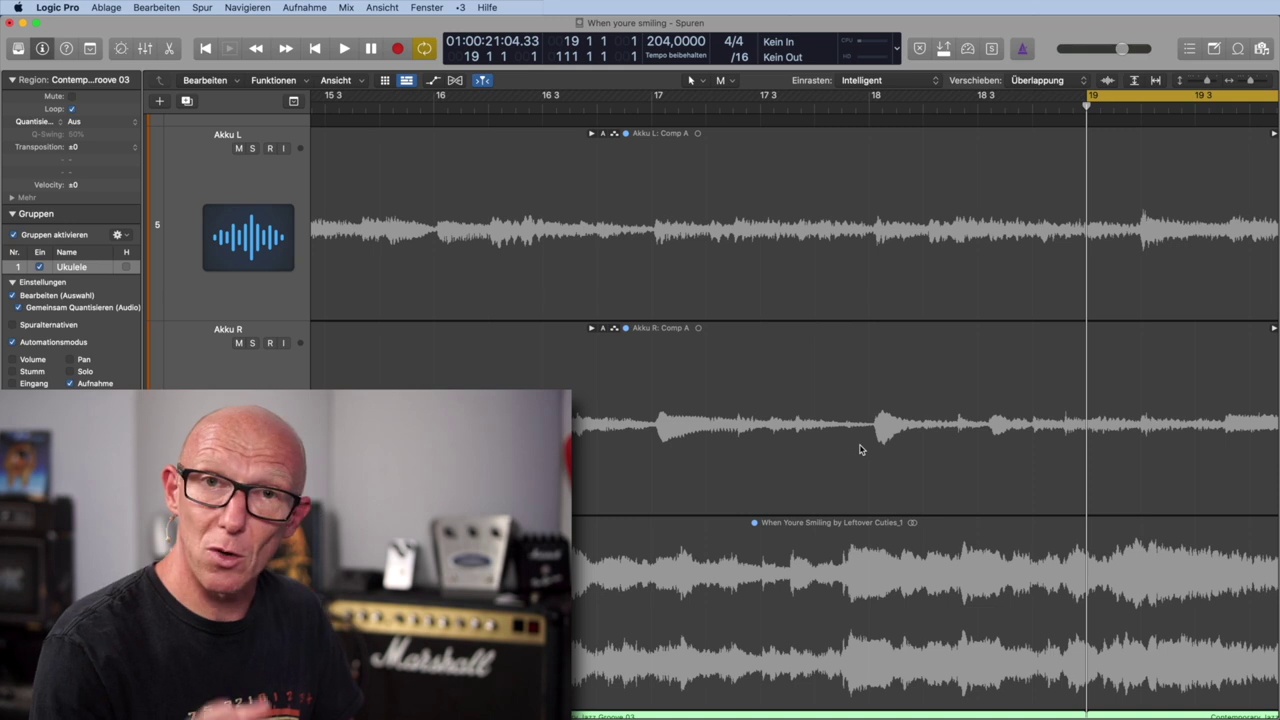
{"action": "key", "text": "1"}
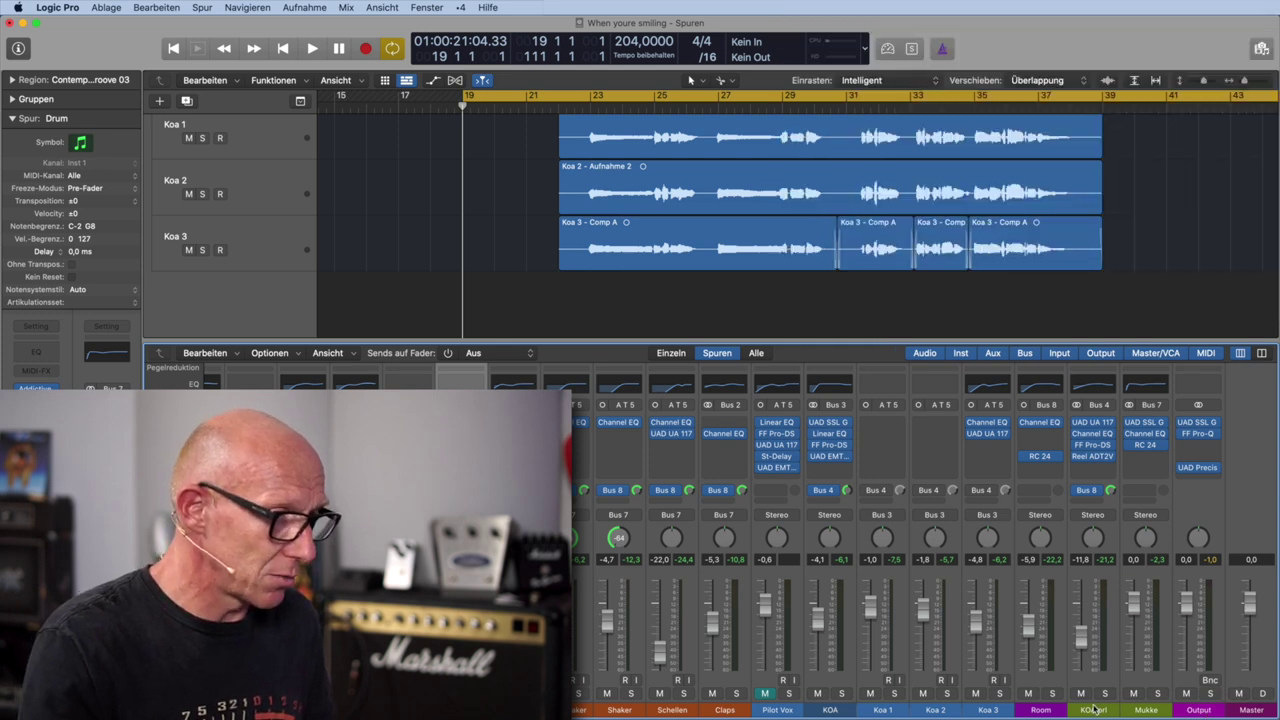
Step: Select the Room, KOA prl and Mukke channel strips together and create tracks for them in the arrangement
{"action": "left_click", "coordinate": [1054, 684]}
{"action": "mouse_move", "coordinate": [1046, 683]}
{"action": "left_mouse_down"}
{"action": "mouse_move", "coordinate": [1134, 686]}
{"action": "mouse_move", "coordinate": [1052, 686]}
{"action": "left_mouse_up"}
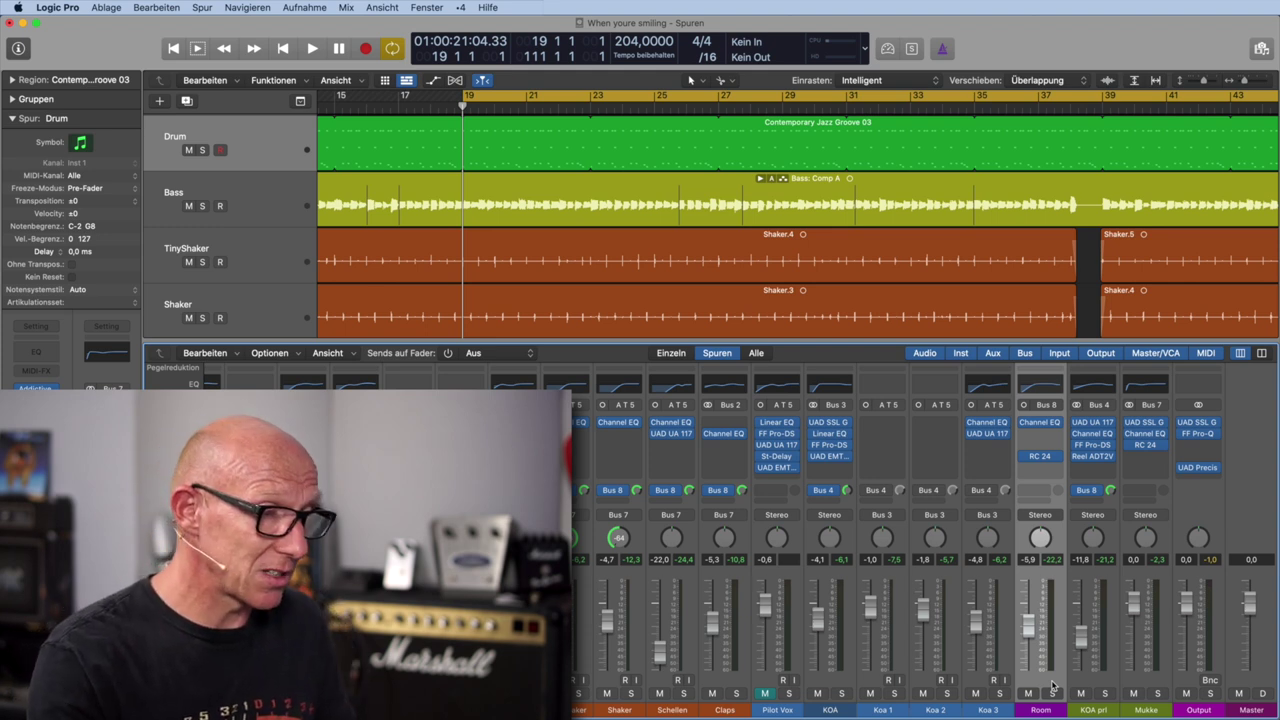
{"action": "left_click", "coordinate": [1153, 681], "text": "shift"}
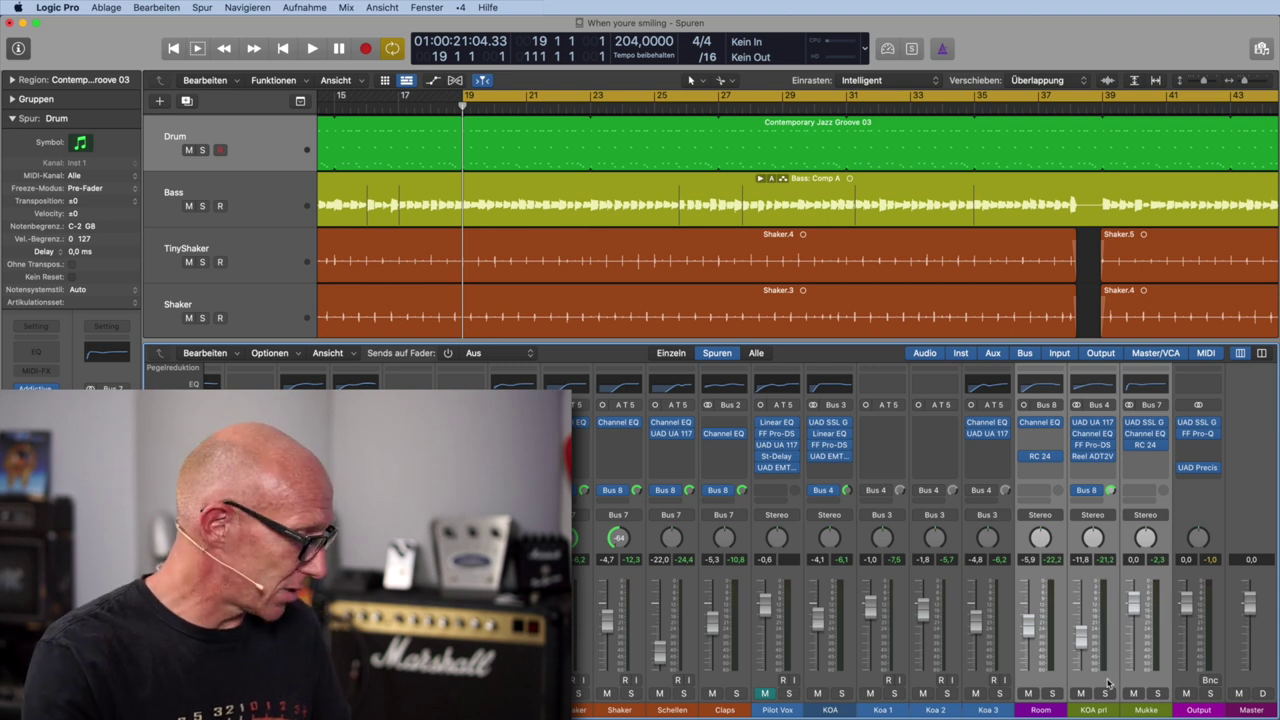
{"action": "left_click", "coordinate": [1053, 686]}
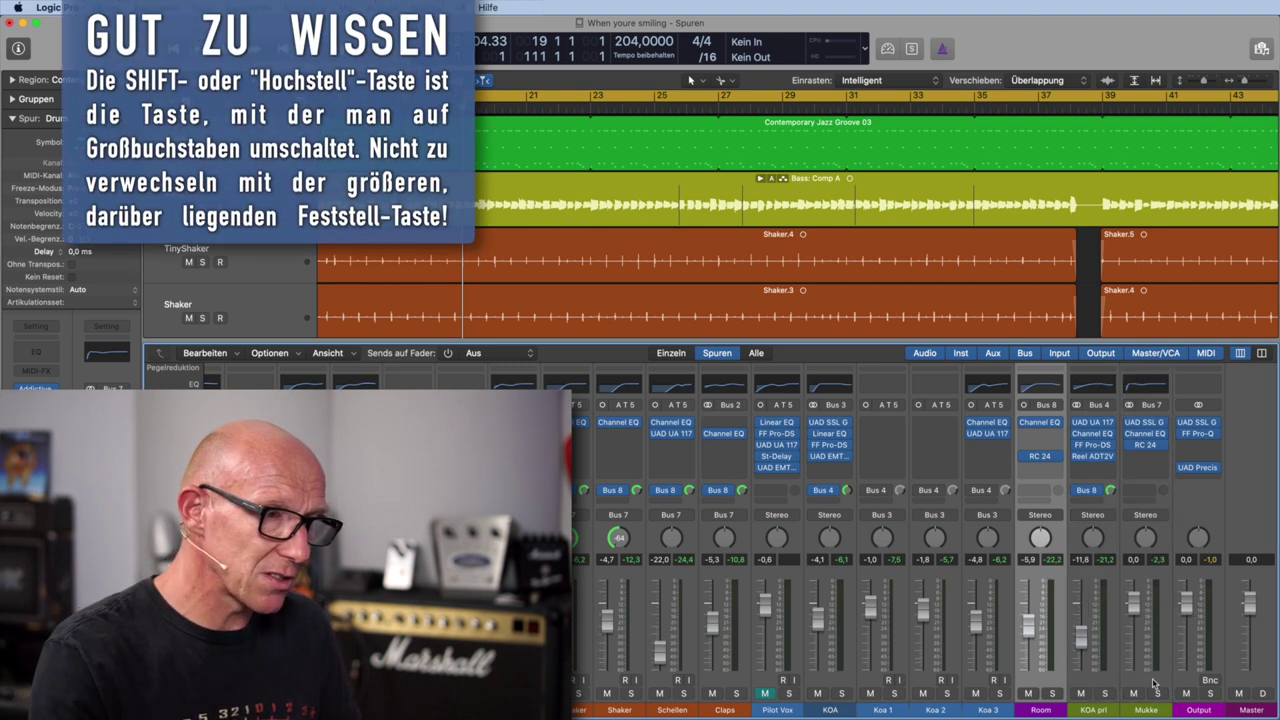
{"action": "left_click", "coordinate": [1148, 683], "text": "shift"}
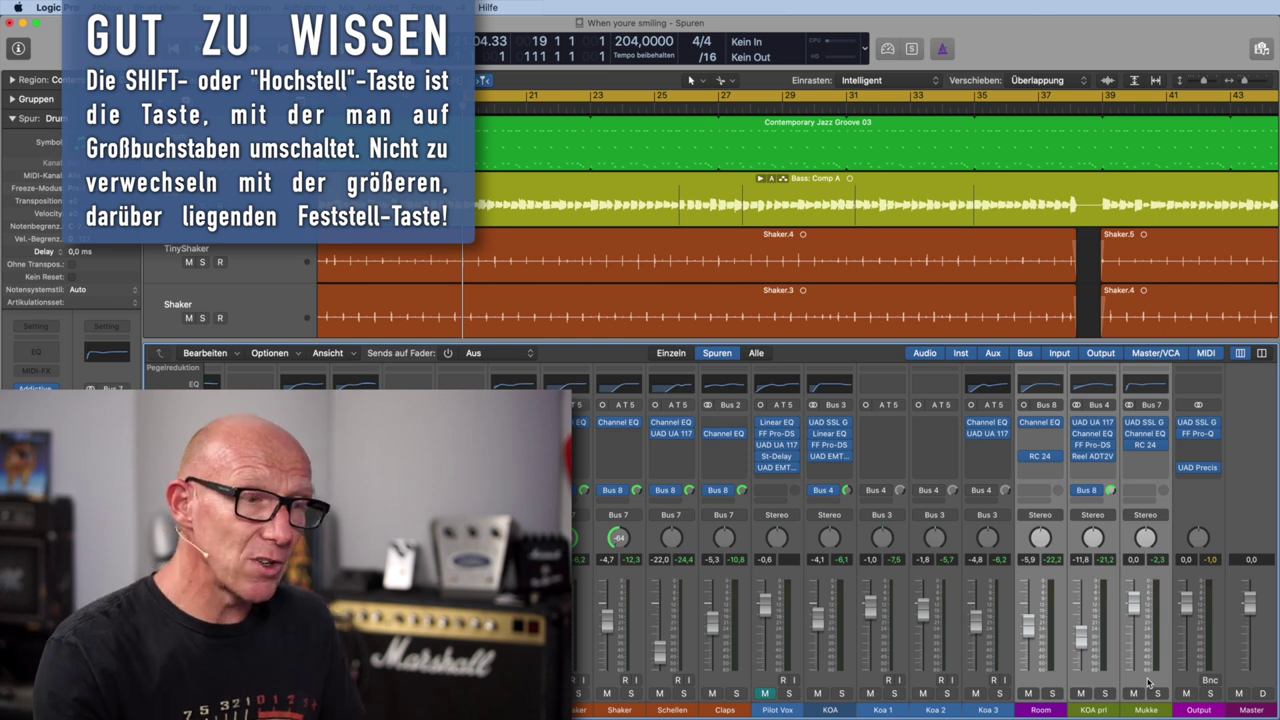
{"action": "right_click", "coordinate": [1148, 683]}
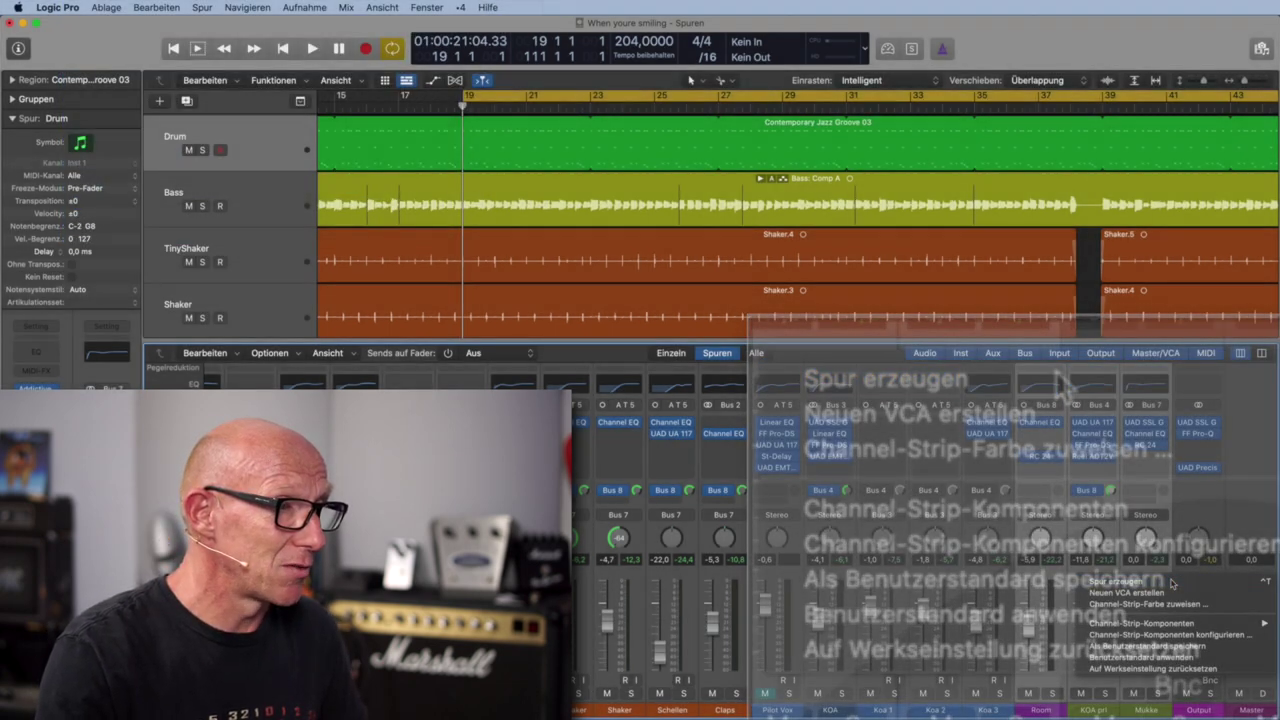
{"action": "left_click", "coordinate": [1171, 579]}
{"action": "scroll", "coordinate": [688, 222], "scroll_direction": "down", "scroll_amount": 1}
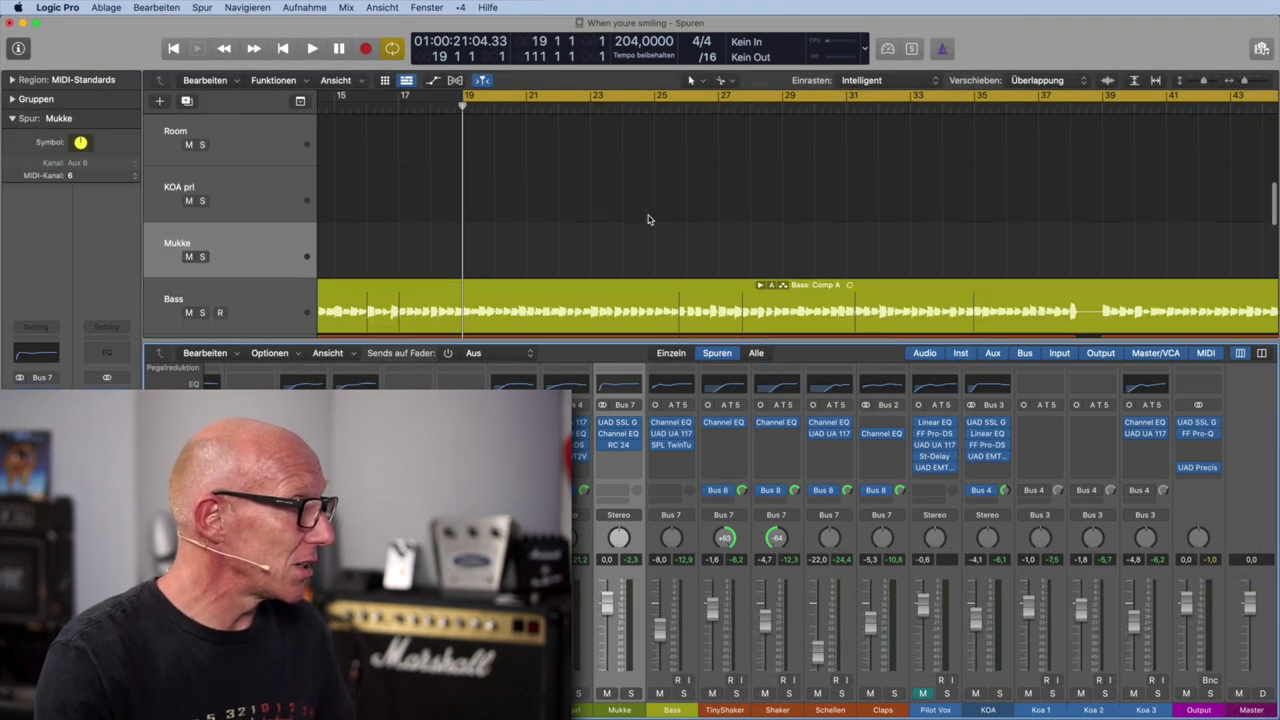
Step: Select the Room, KOA prl and Mukke tracks and move them below Koa 3, hiding the mixer during the move
{"action": "left_click", "coordinate": [271, 150], "text": "shift"}
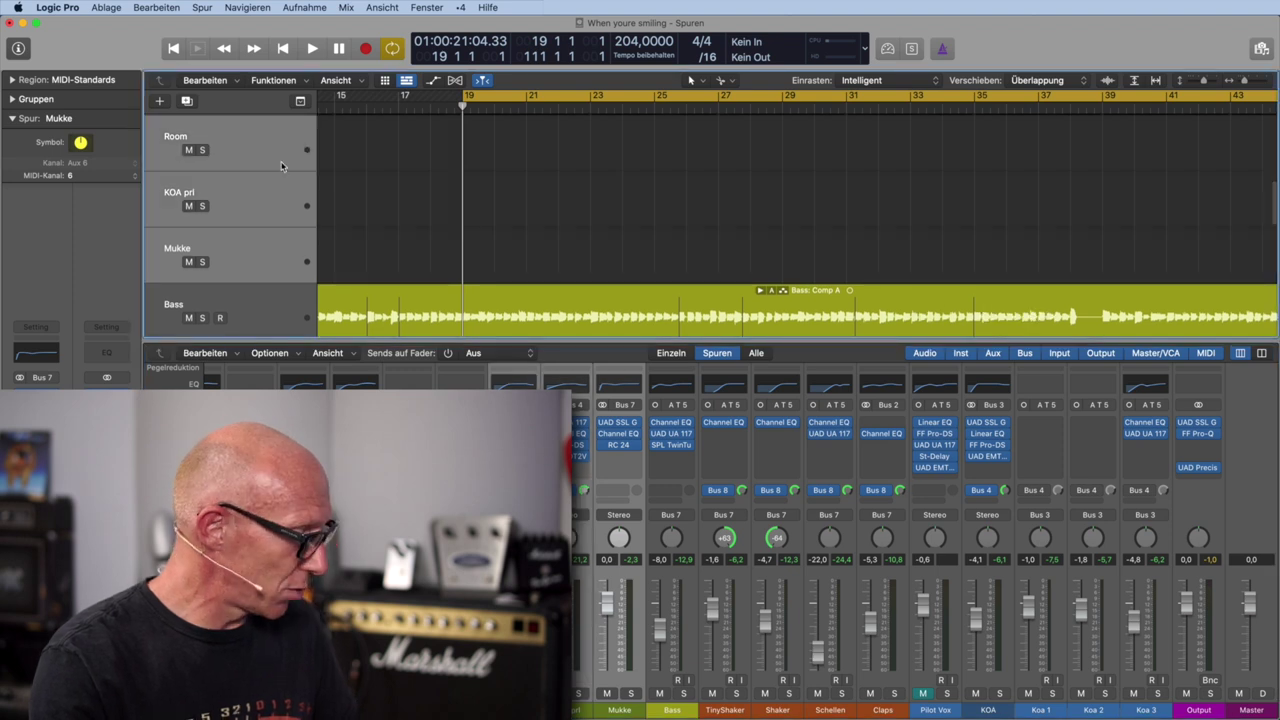
{"action": "key", "text": "x"}
{"action": "scroll", "coordinate": [282, 215], "scroll_direction": "down", "scroll_amount": 2}
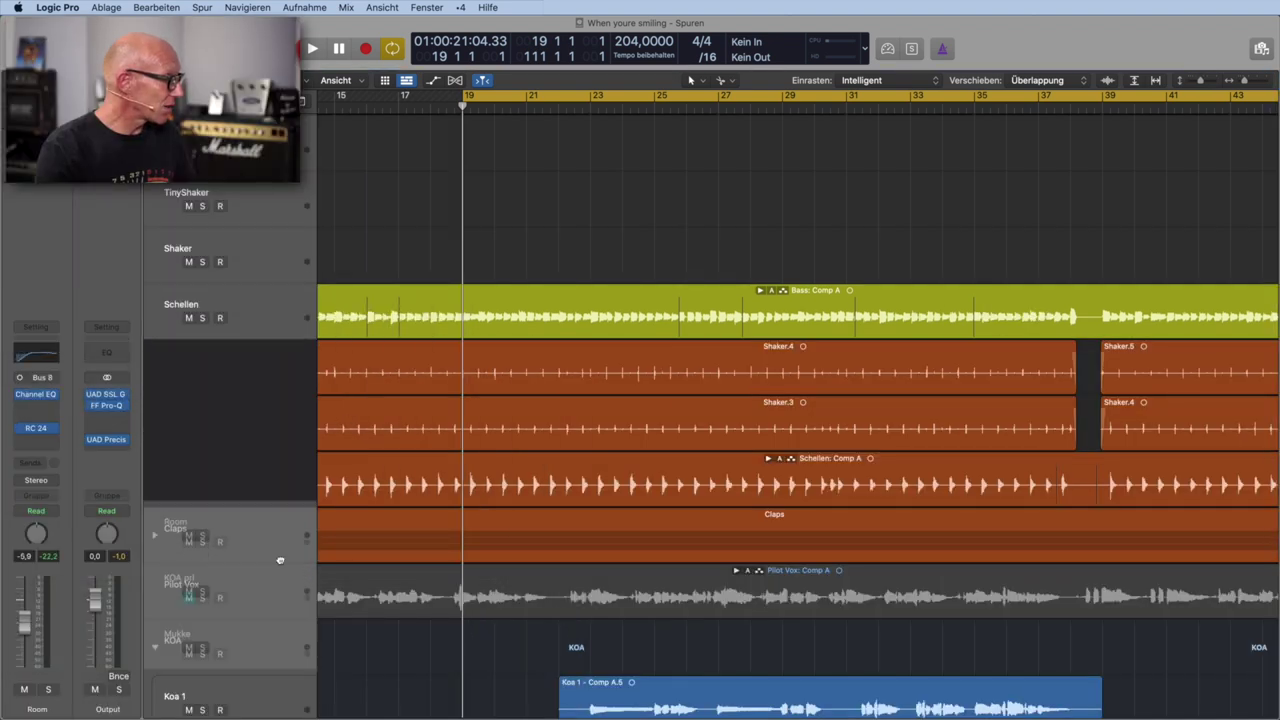
{"action": "scroll", "coordinate": [328, 676], "scroll_direction": "down", "scroll_amount": 5}
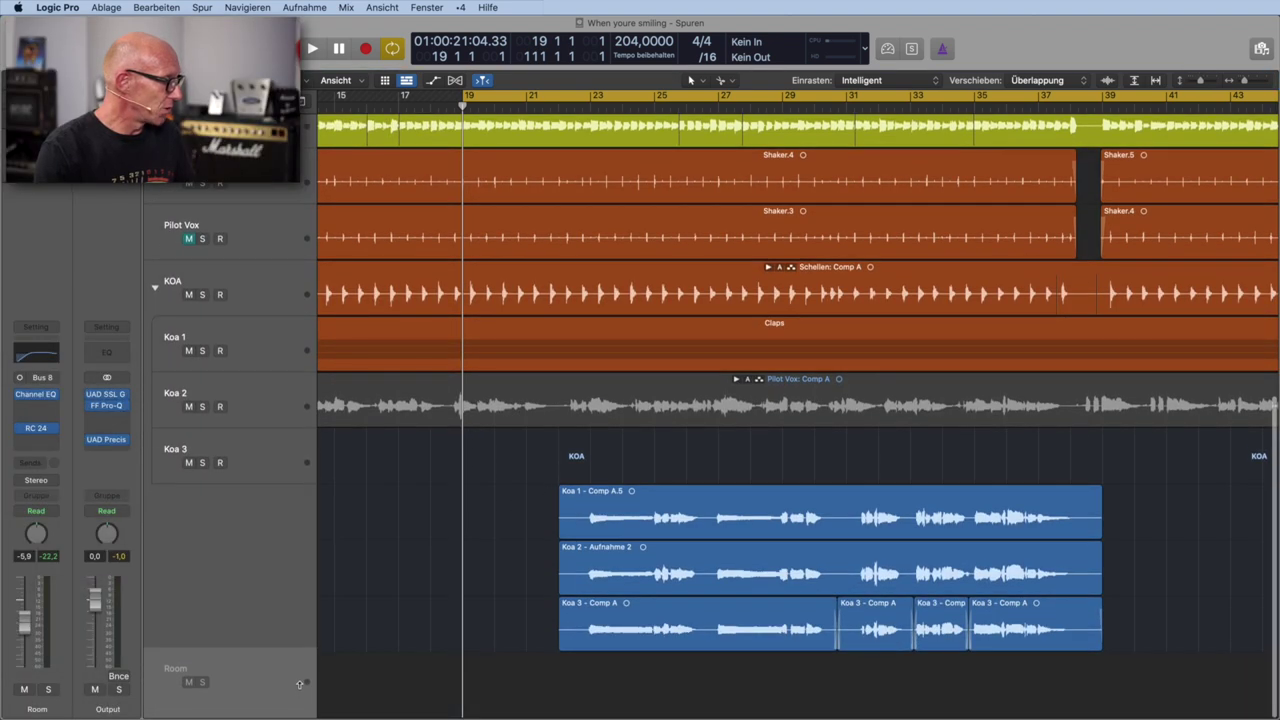
{"action": "key", "text": "x"}
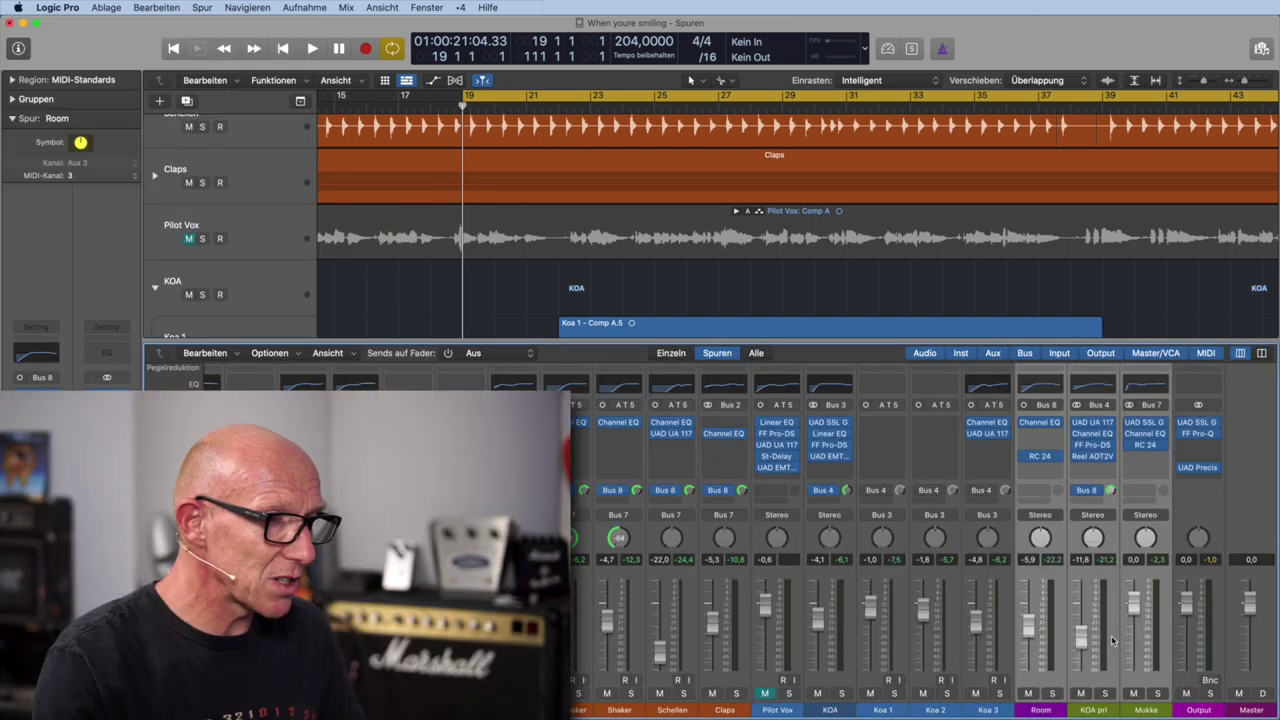
Step: Select the Room channel strip and examine the order of the aux tracks in the track list and mixer
{"action": "mouse_move", "coordinate": [1032, 683]}
{"action": "left_mouse_down"}
{"action": "mouse_move", "coordinate": [1079, 683]}
{"action": "mouse_move", "coordinate": [1056, 687]}
{"action": "left_mouse_up"}
{"action": "scroll", "coordinate": [316, 272], "scroll_direction": "down", "scroll_amount": 4}
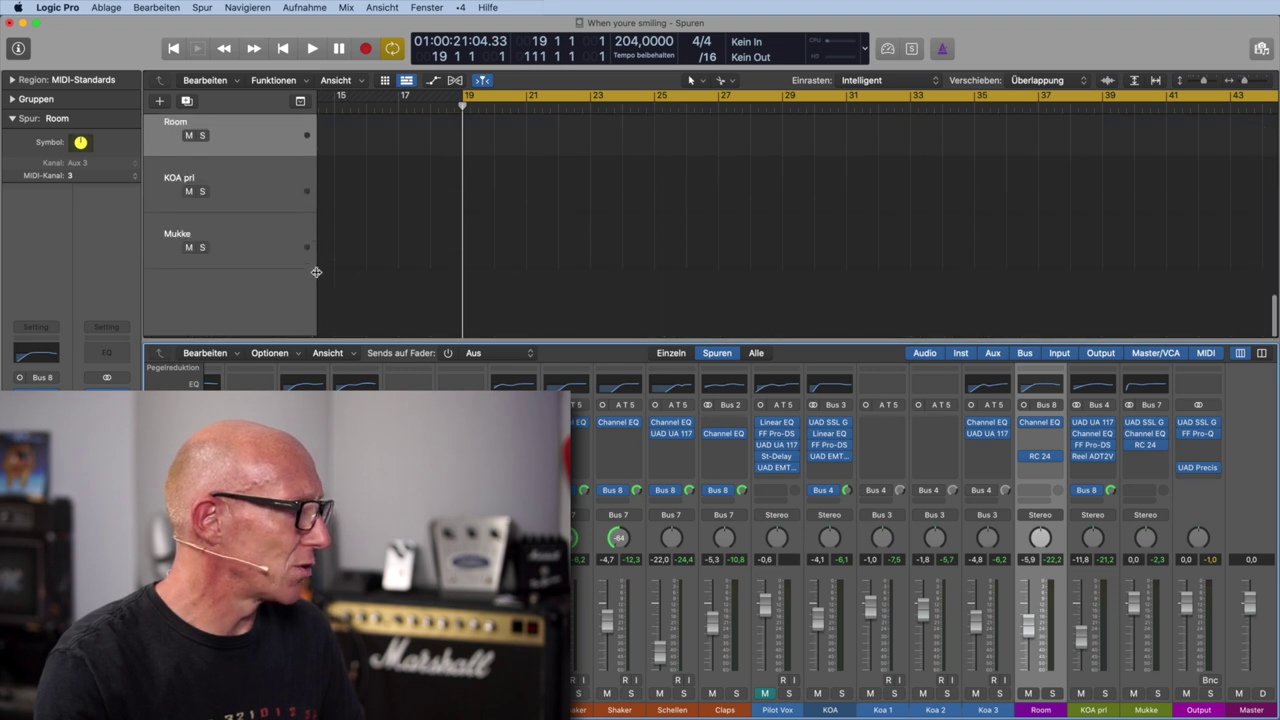
{"action": "scroll", "coordinate": [316, 272], "scroll_direction": "up", "scroll_amount": 1}
{"action": "left_click_drag", "start_coordinate": [266, 200], "coordinate": [252, 165]}
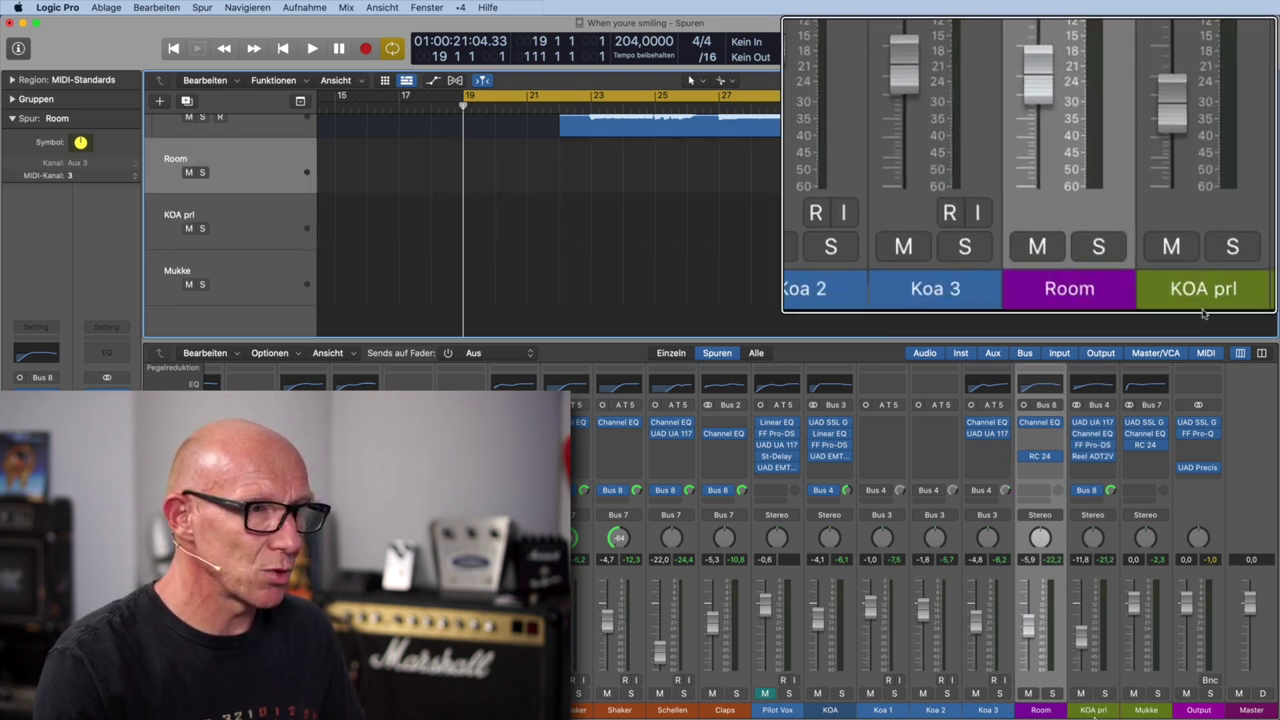
{"action": "mouse_move", "coordinate": [1180, 712]}
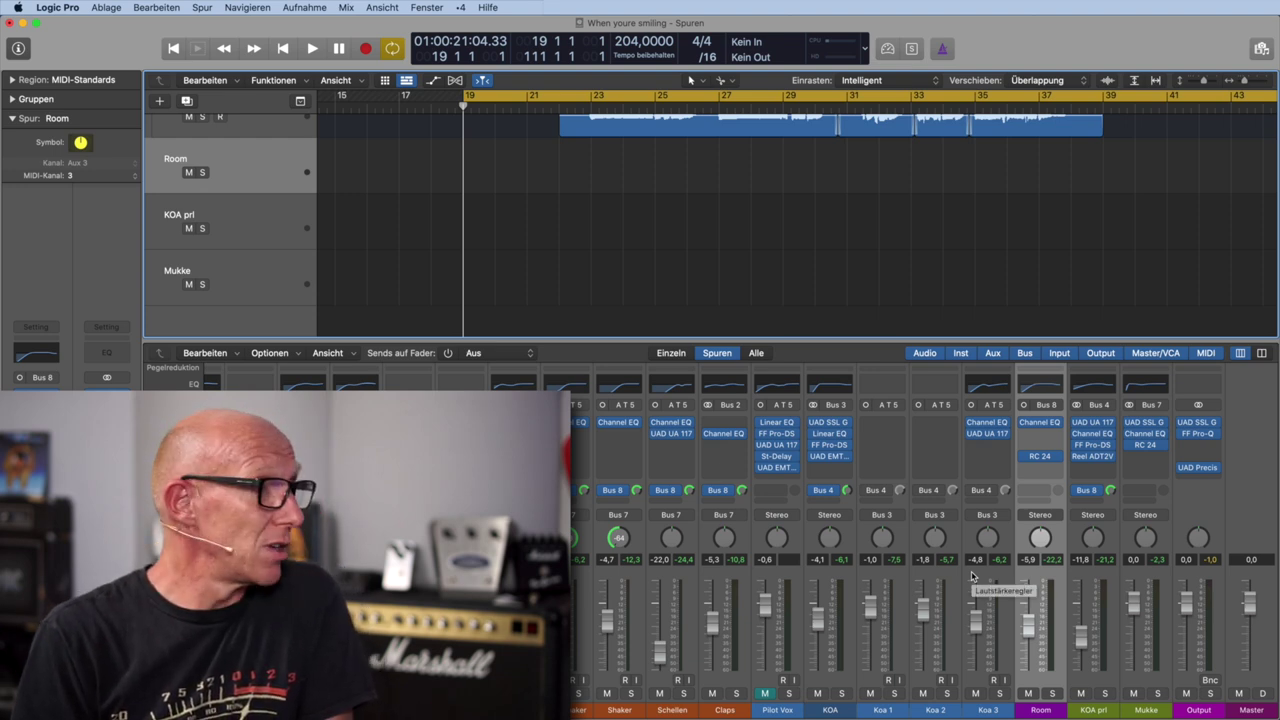
Step: Select the Mukke track and show the track automation
{"action": "left_click", "coordinate": [275, 277]}
{"action": "key", "text": "a"}
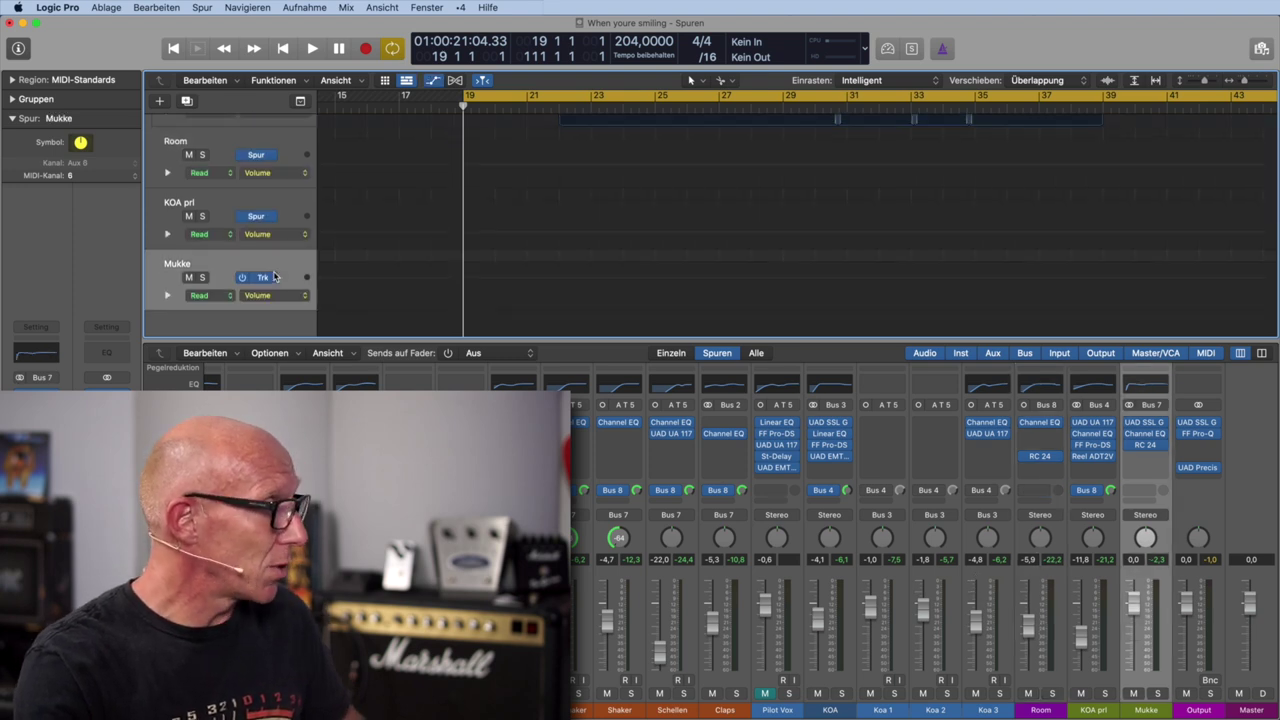
Step: Insert the stereo Direction Mixer imaging plug-in on the Output channel strip, between FF Pro-Q and UAD Precis
{"action": "scroll", "coordinate": [383, 276], "scroll_direction": "down", "scroll_amount": 2}
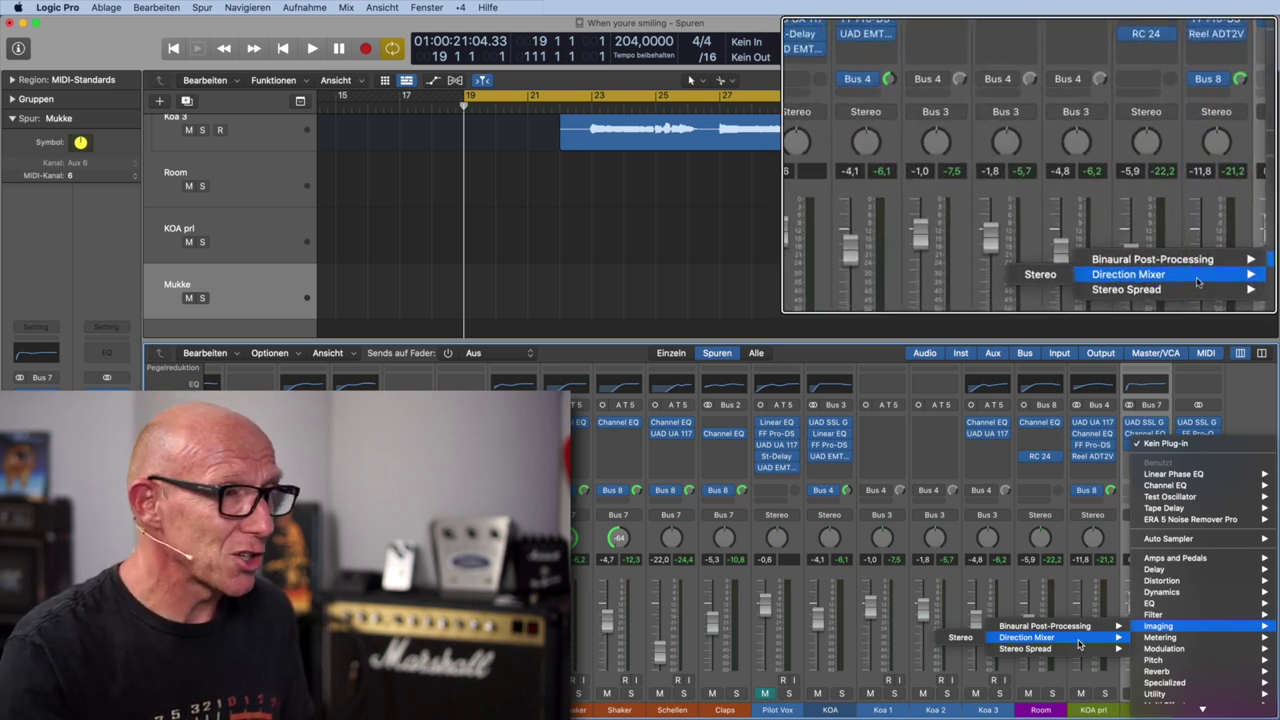
{"action": "mouse_move", "coordinate": [1085, 630]}
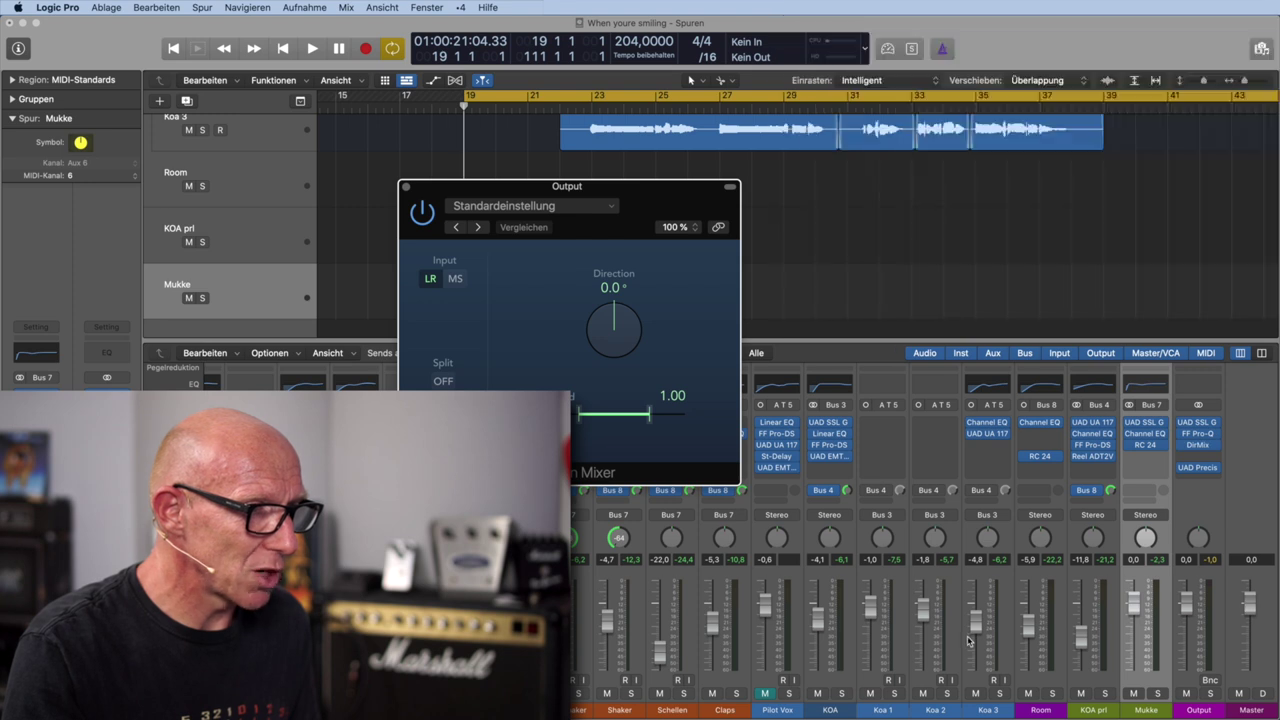
Step: Turn on the Direction Mixer's Split mode and set its crossover frequency to 80 Hz
{"action": "left_click_drag", "start_coordinate": [605, 195], "coordinate": [810, 193]}
{"action": "mouse_move", "coordinate": [885, 418]}
{"action": "left_mouse_down"}
{"action": "mouse_move", "coordinate": [866, 419]}
{"action": "mouse_move", "coordinate": [885, 420]}
{"action": "left_mouse_up"}
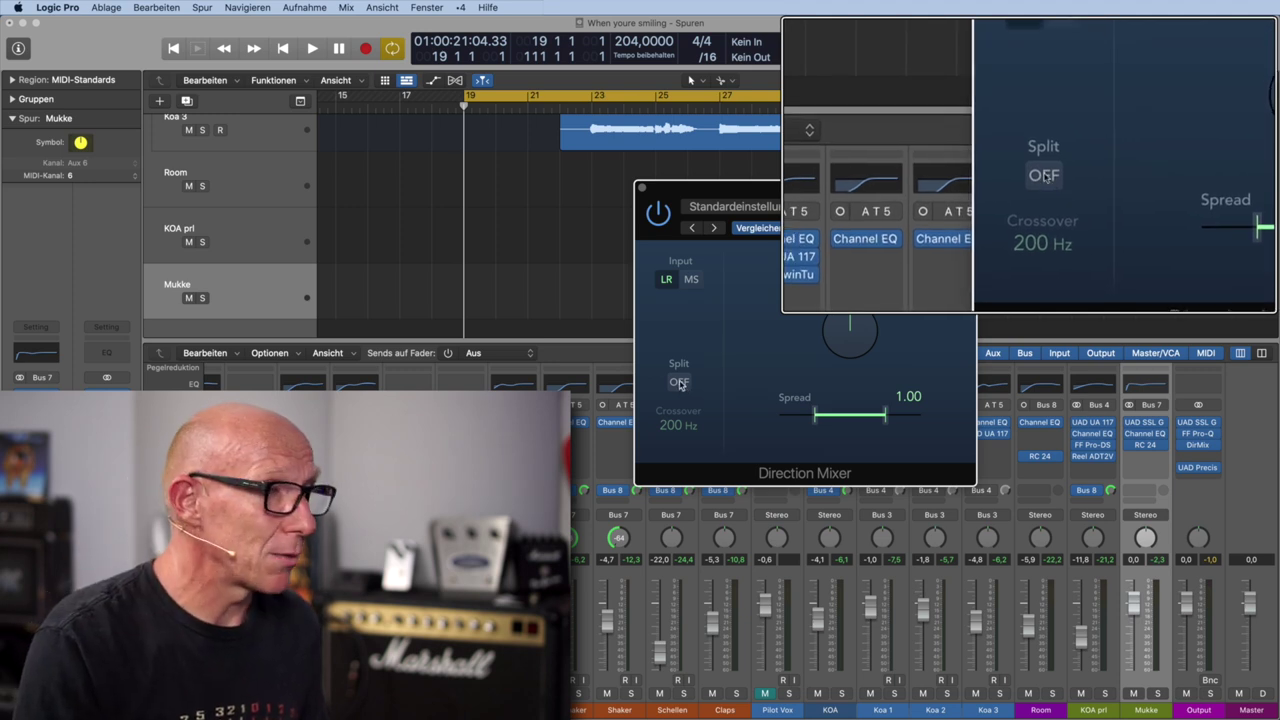
{"action": "left_click", "coordinate": [679, 385]}
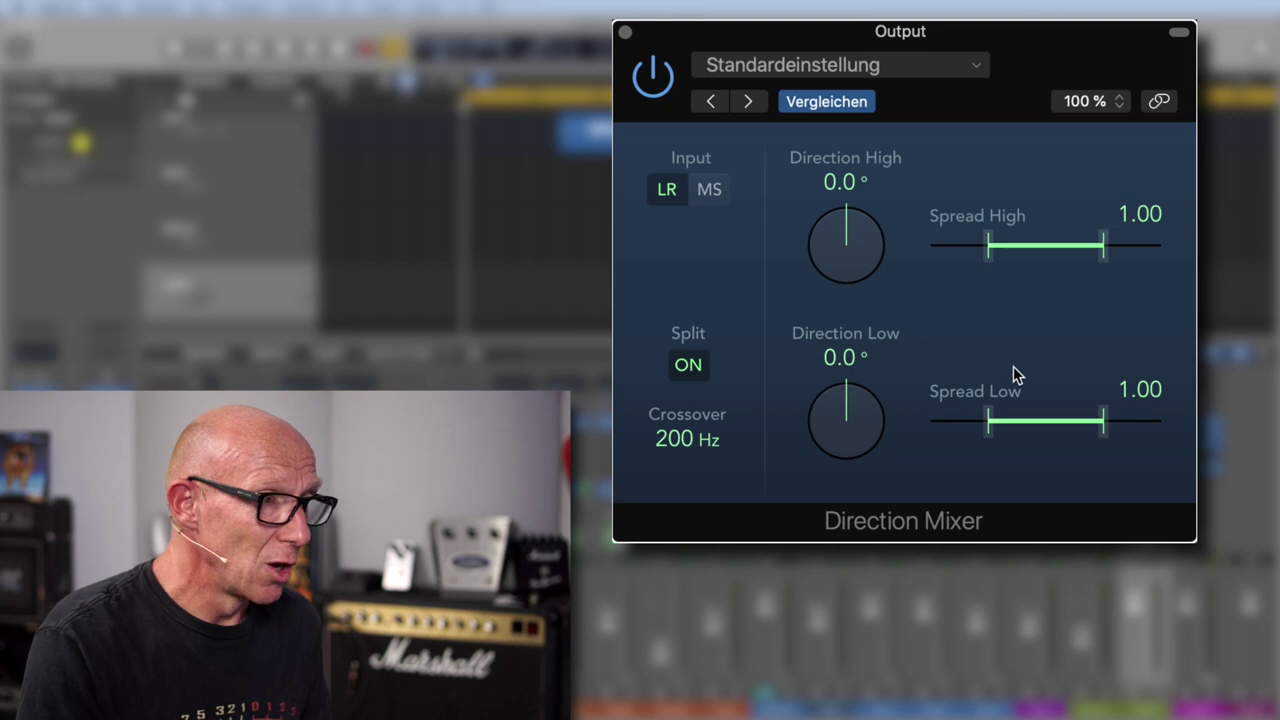
{"action": "double_click", "coordinate": [689, 439]}
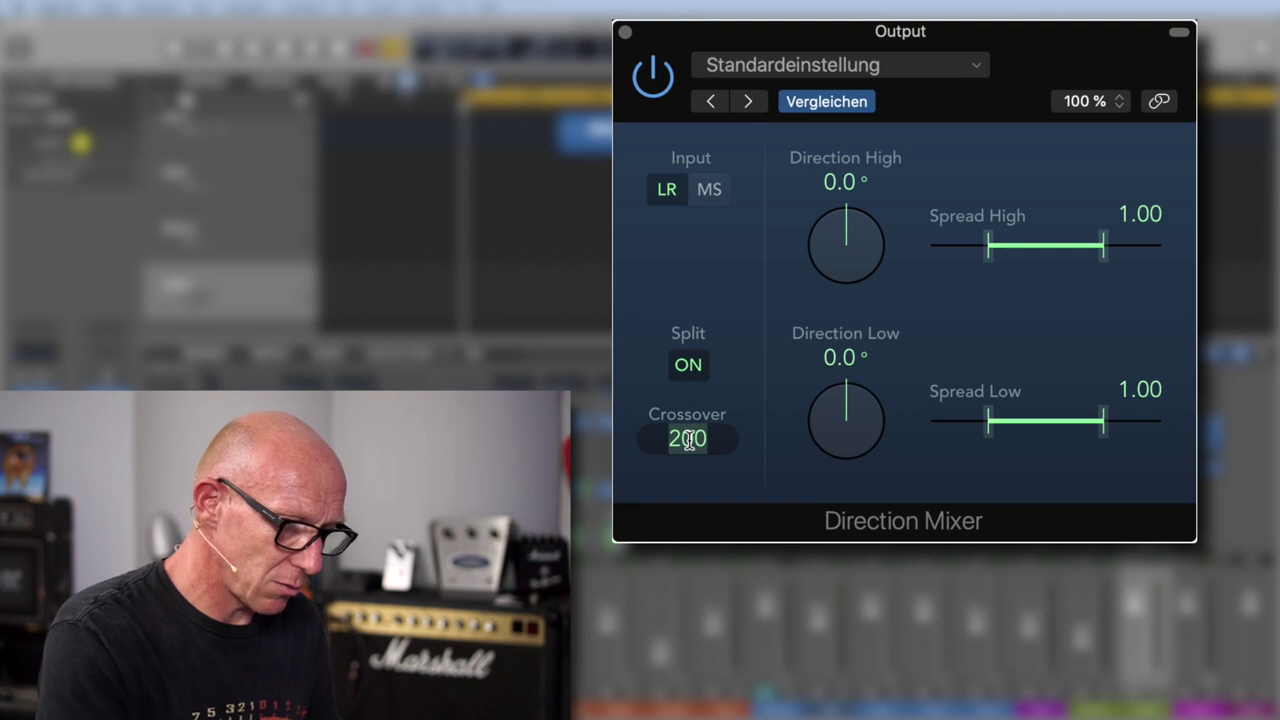
{"action": "type", "text": "80"}
{"action": "key", "text": "Return"}
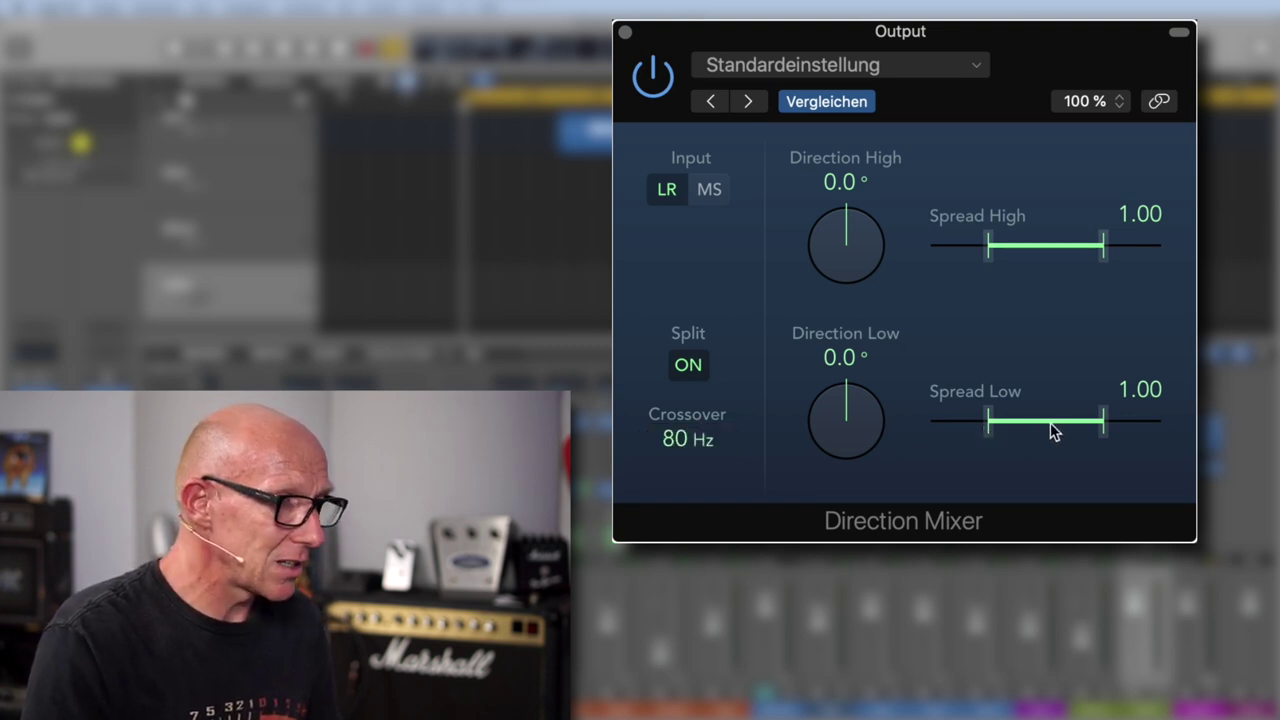
Step: Set the Direction Mixer's Spread Low to 0.00 and Spread High to 1.08
{"action": "left_click_drag", "start_coordinate": [988, 418], "coordinate": [1060, 426]}
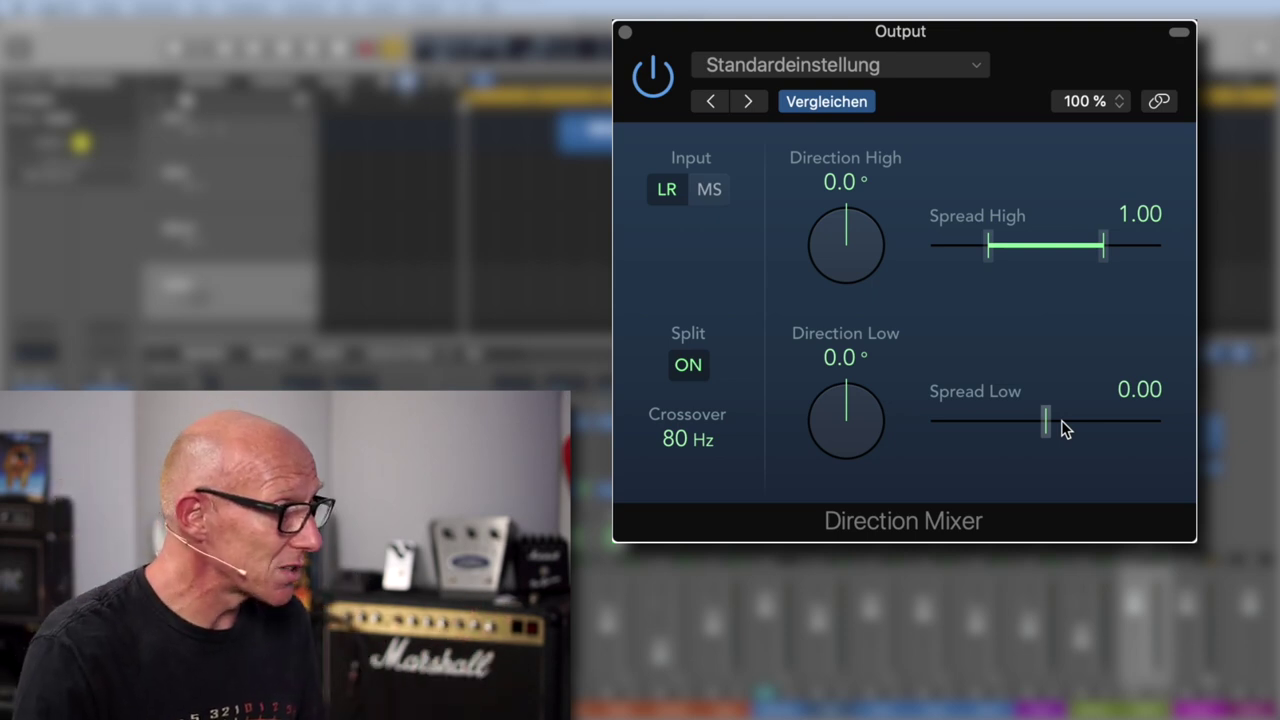
{"action": "left_click_drag", "start_coordinate": [1049, 423], "coordinate": [1008, 443]}
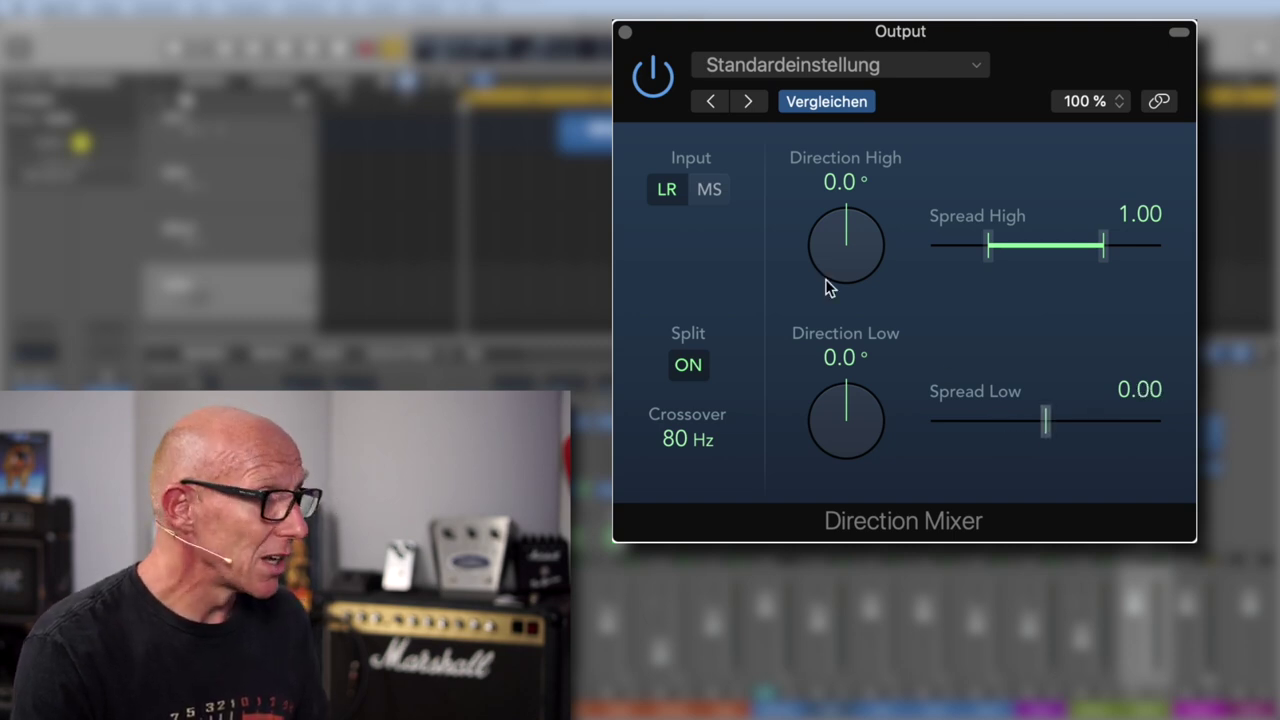
{"action": "left_click_drag", "start_coordinate": [1104, 250], "coordinate": [1109, 250]}
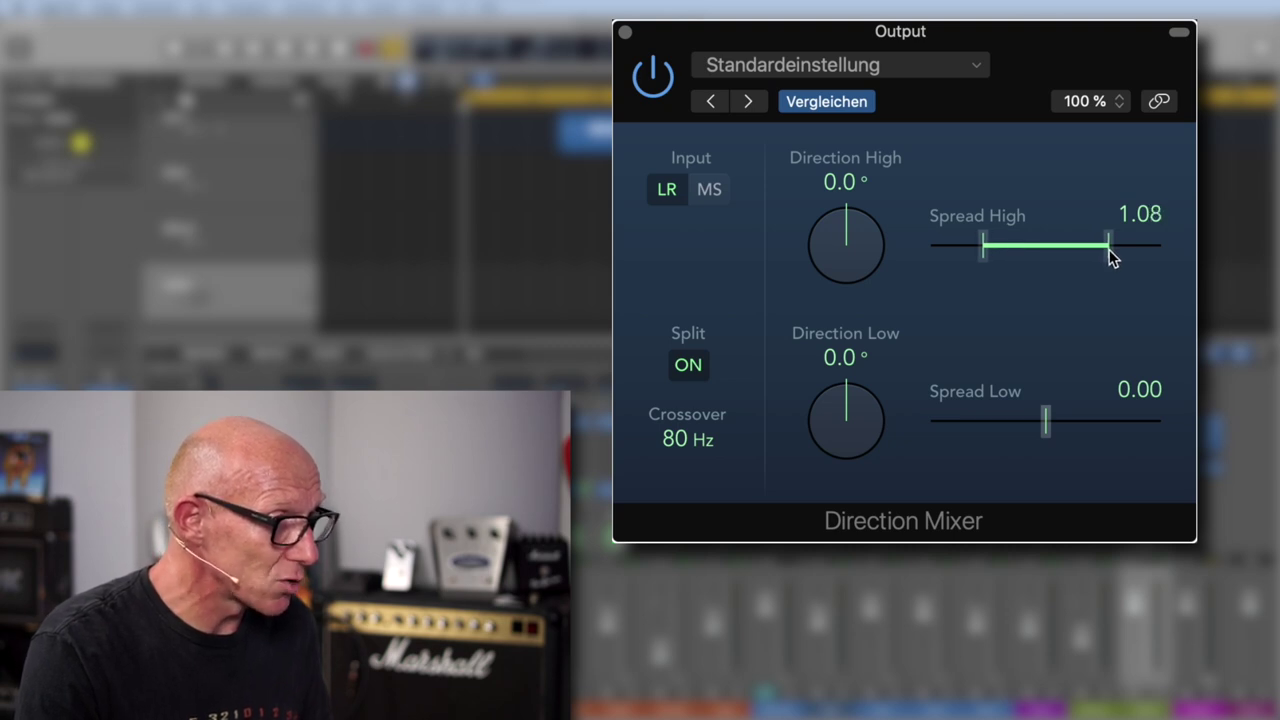